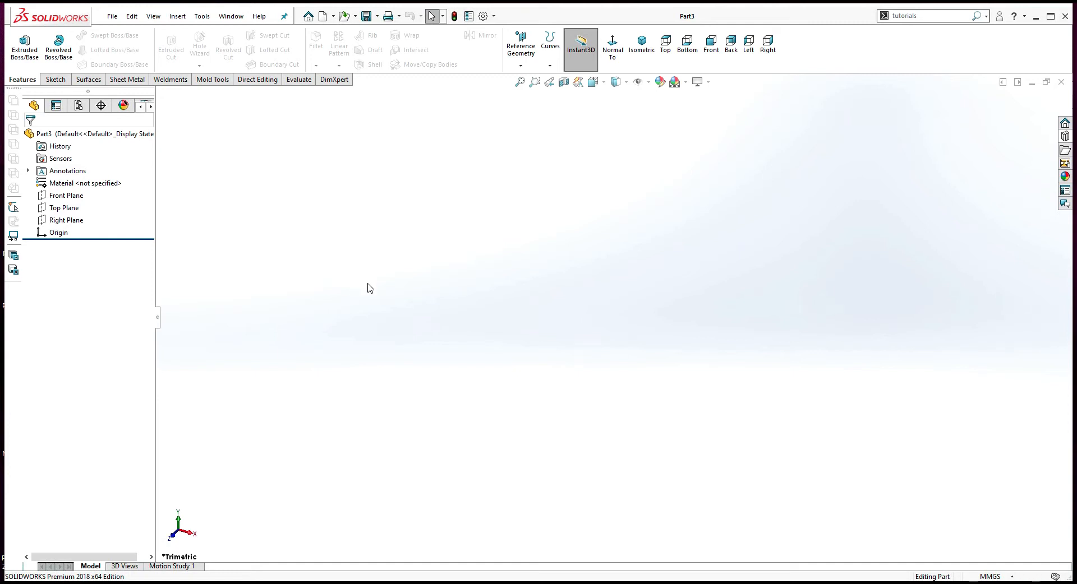
Start an extruded boss on the Front Plane and sketch a 180° centerpoint arc about the origin with a radius of about 34 mm.
click(25, 45)
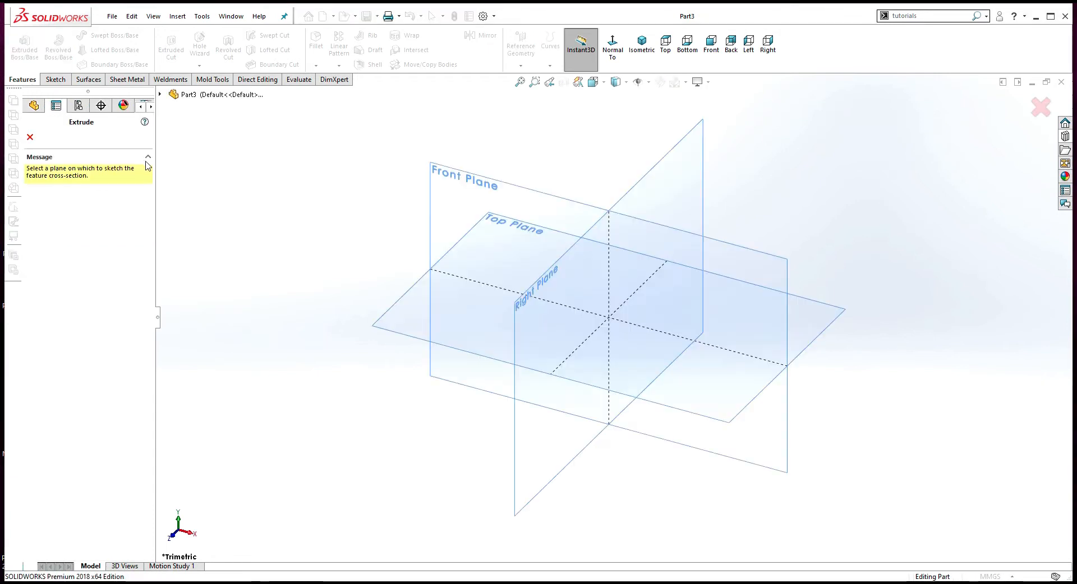
click(518, 188)
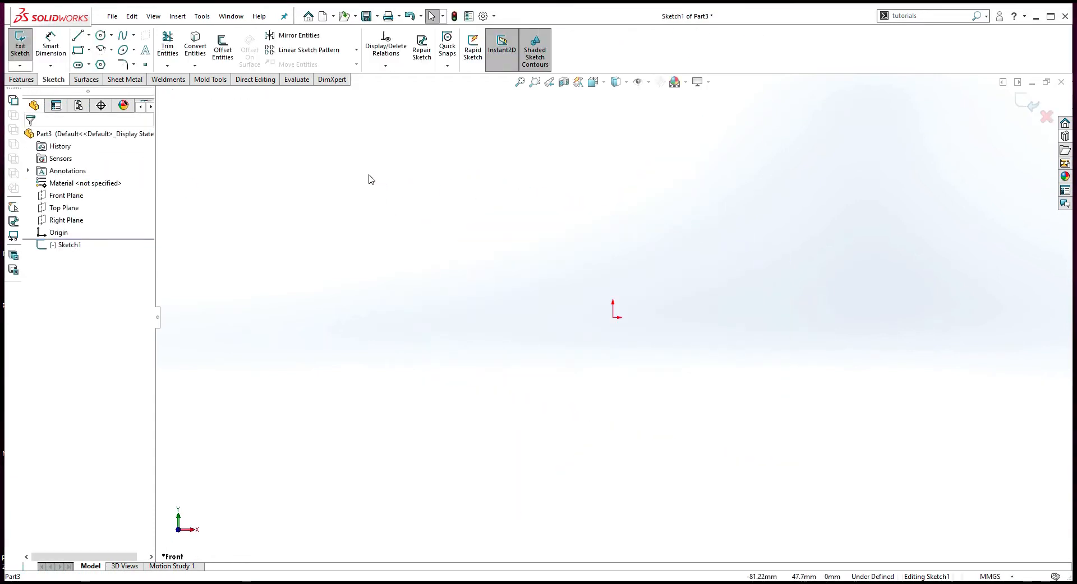
click(111, 49)
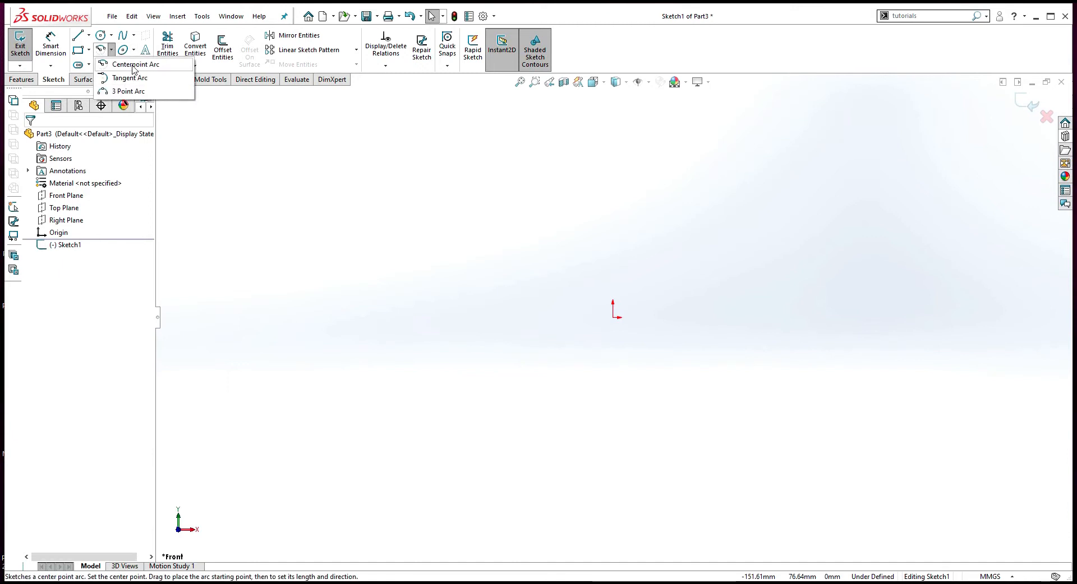
click(134, 65)
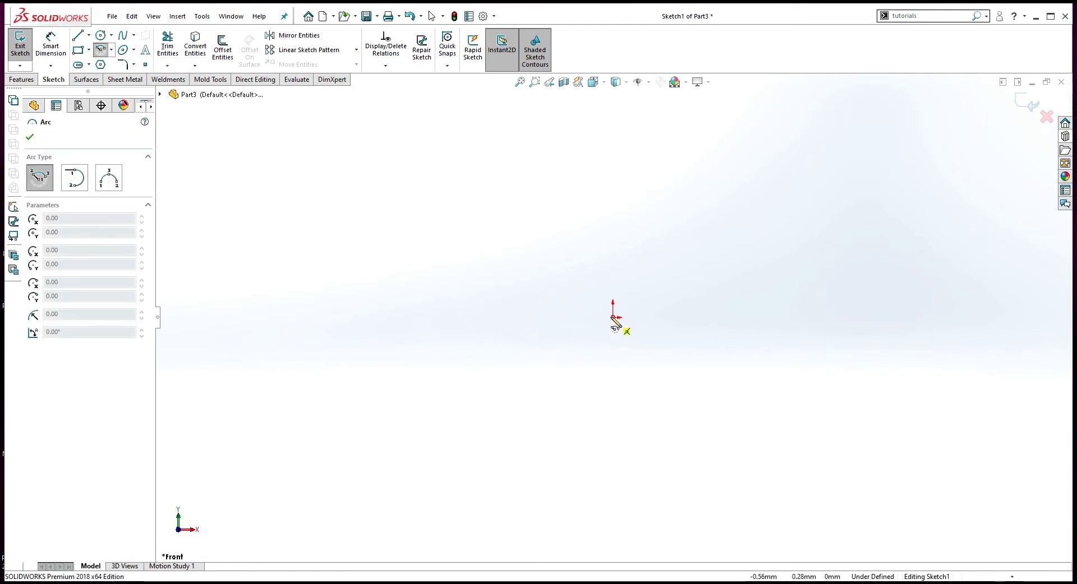
click(612, 318)
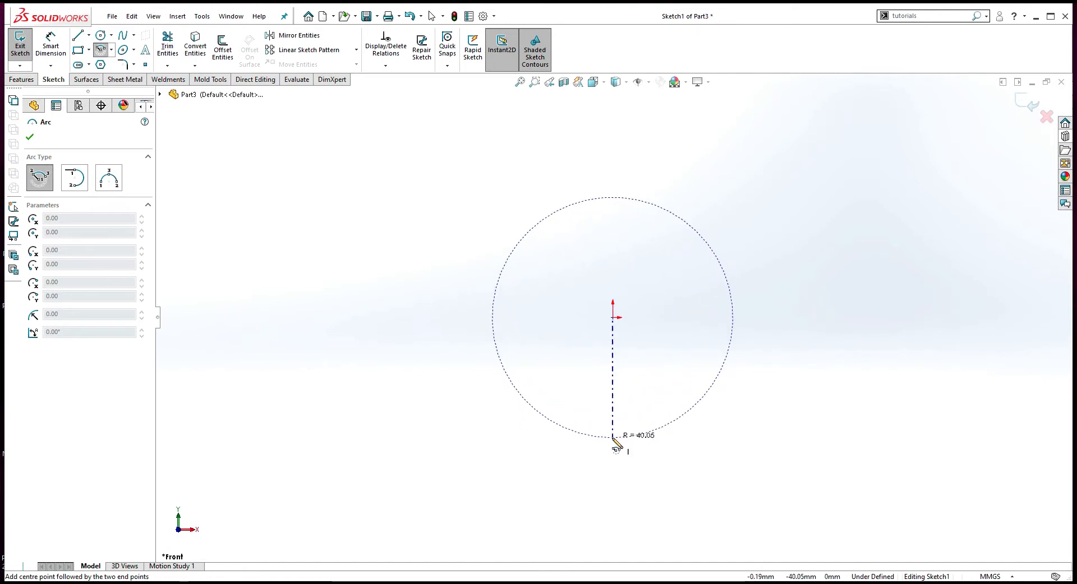
click(613, 421)
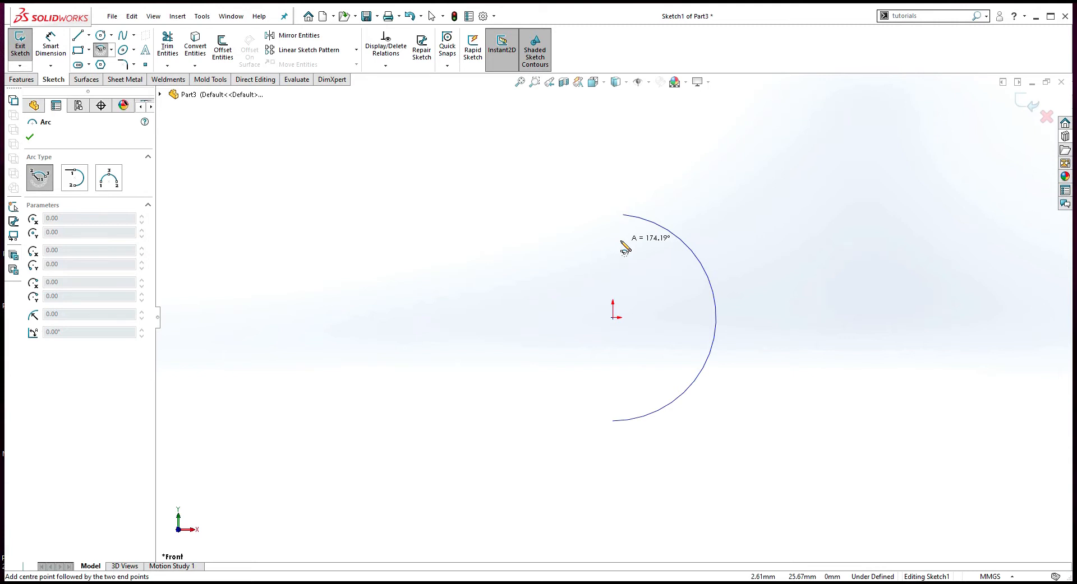
click(614, 247)
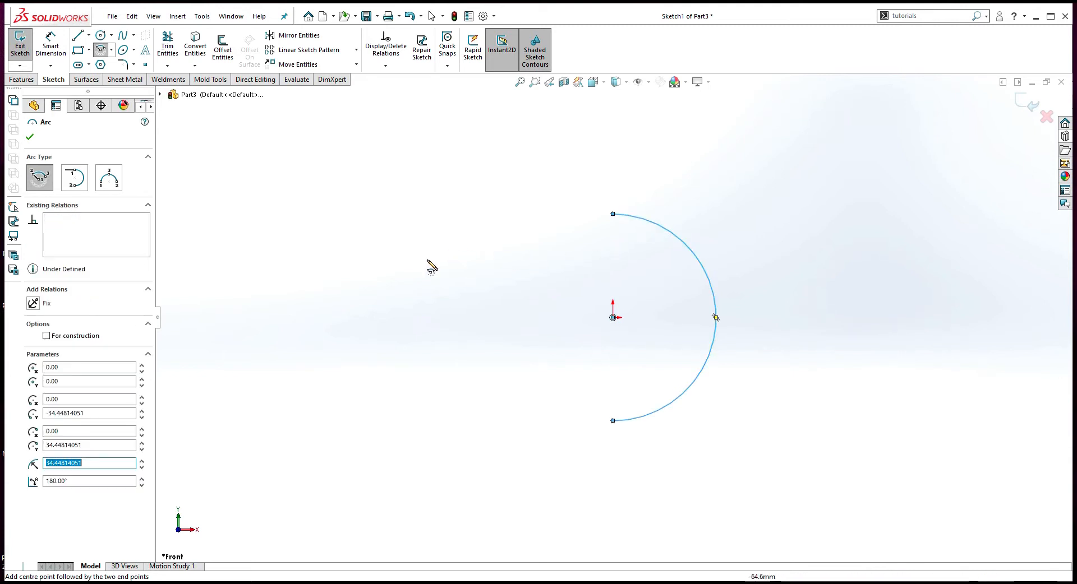
Set the arc's radius to 15 mm and finish the arc.
click(71, 481)
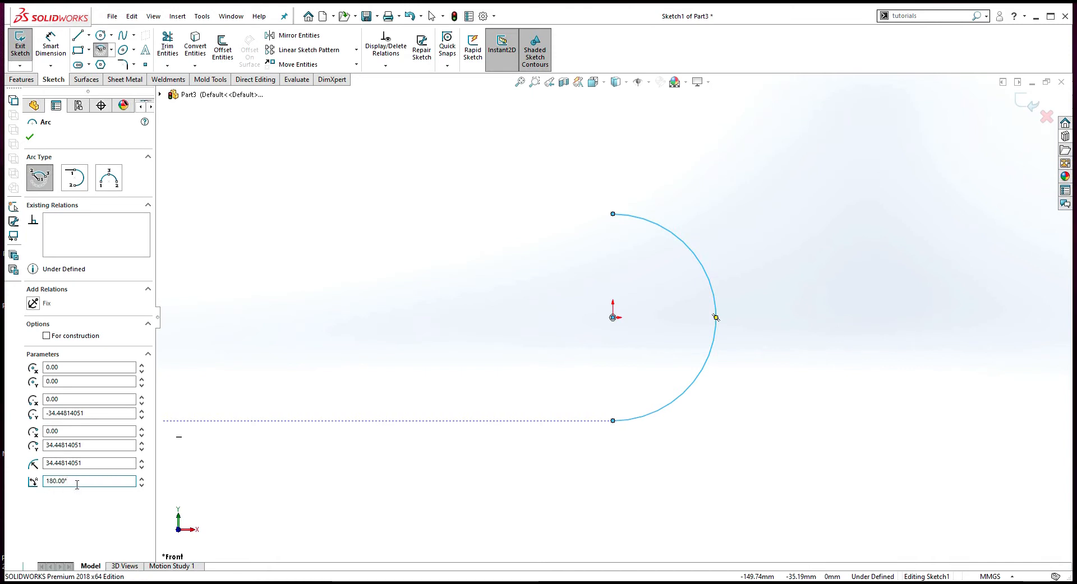
double_click(62, 463)
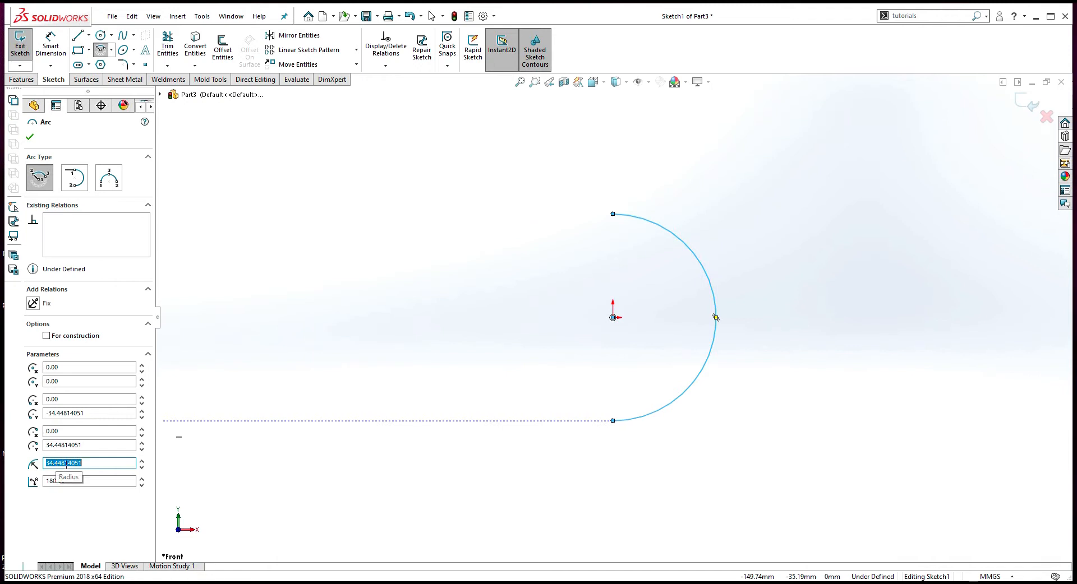
drag(83, 463, 62, 464)
text(15)
key(Return)
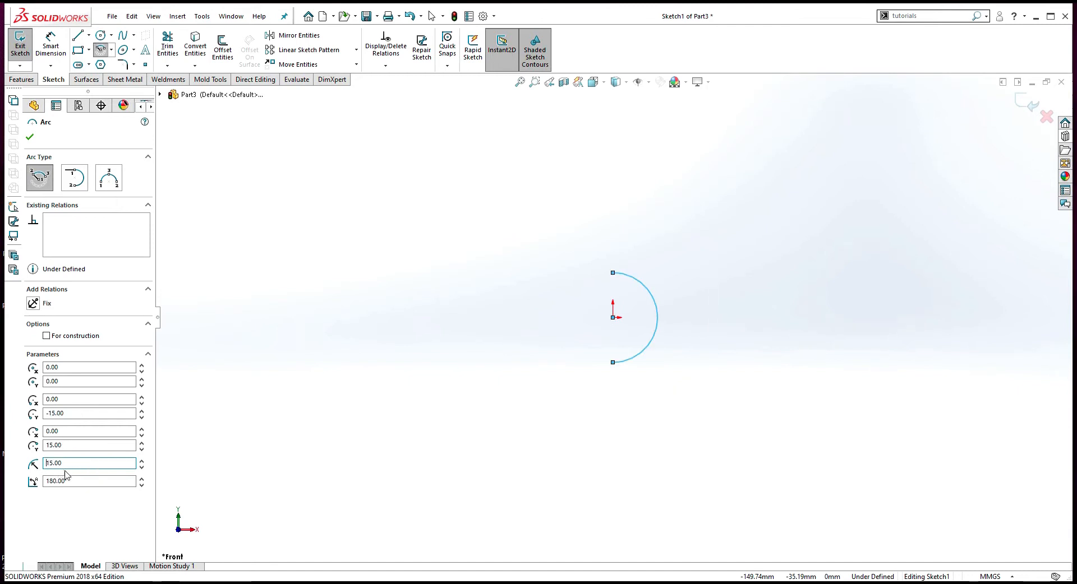
click(30, 137)
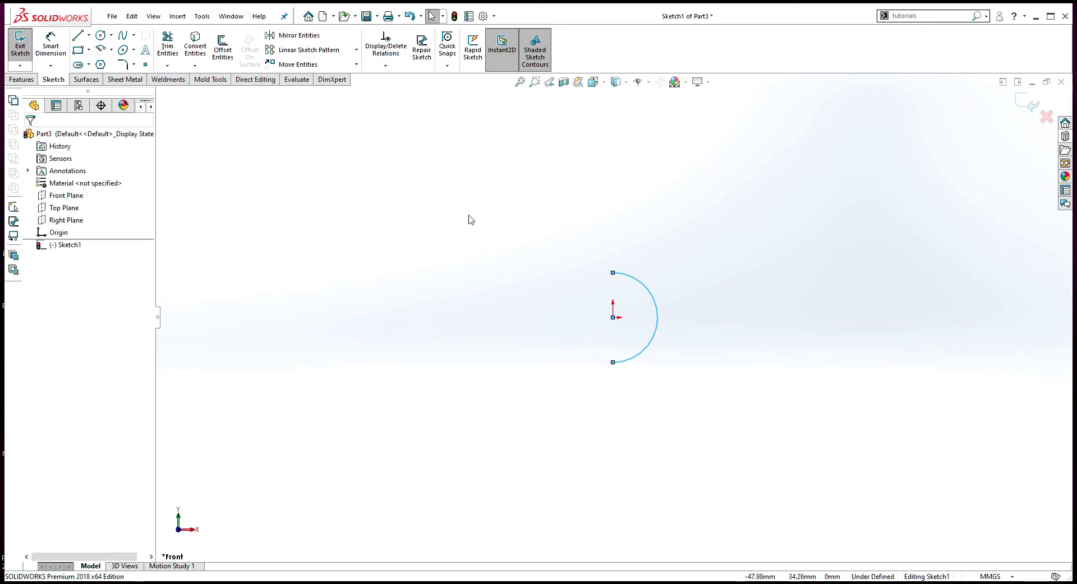
Close the semicircle with a vertical midpoint line centred on the origin and ending at the arc's endpoint.
scroll(623, 328, down, 2)
click(720, 233)
scroll(720, 235, down, 3)
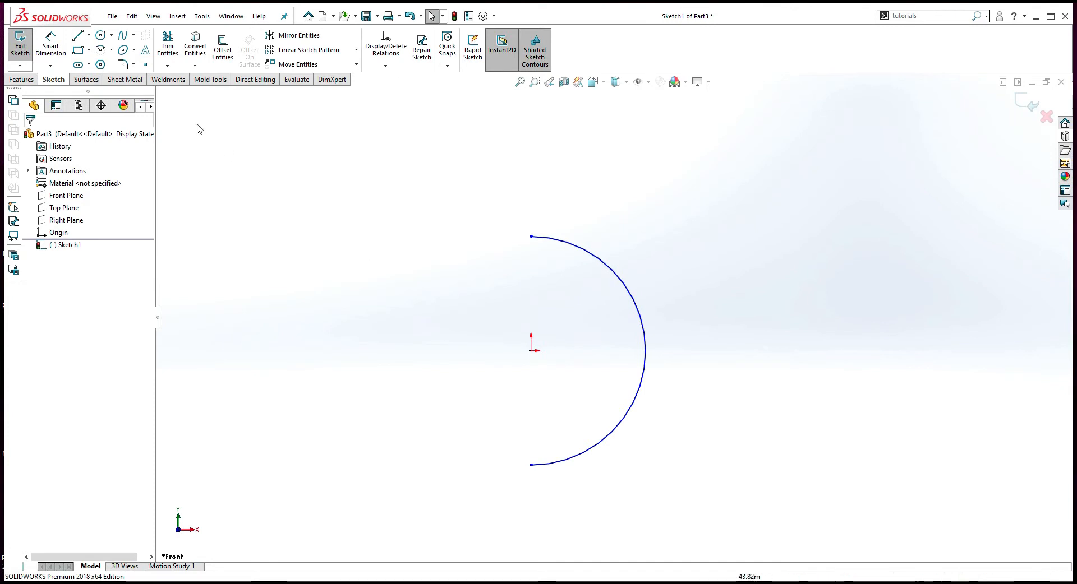
click(88, 35)
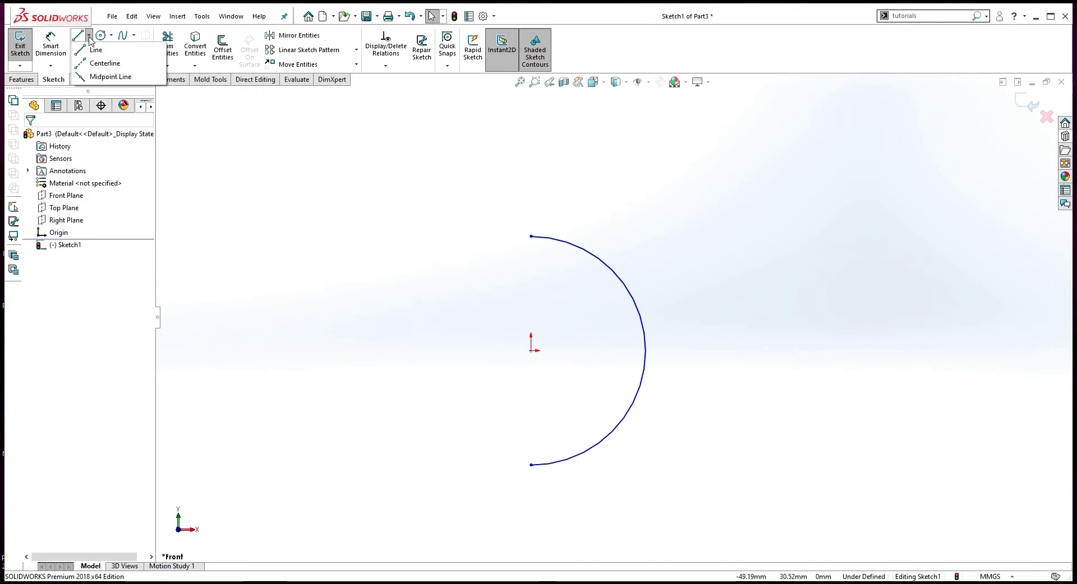
click(98, 77)
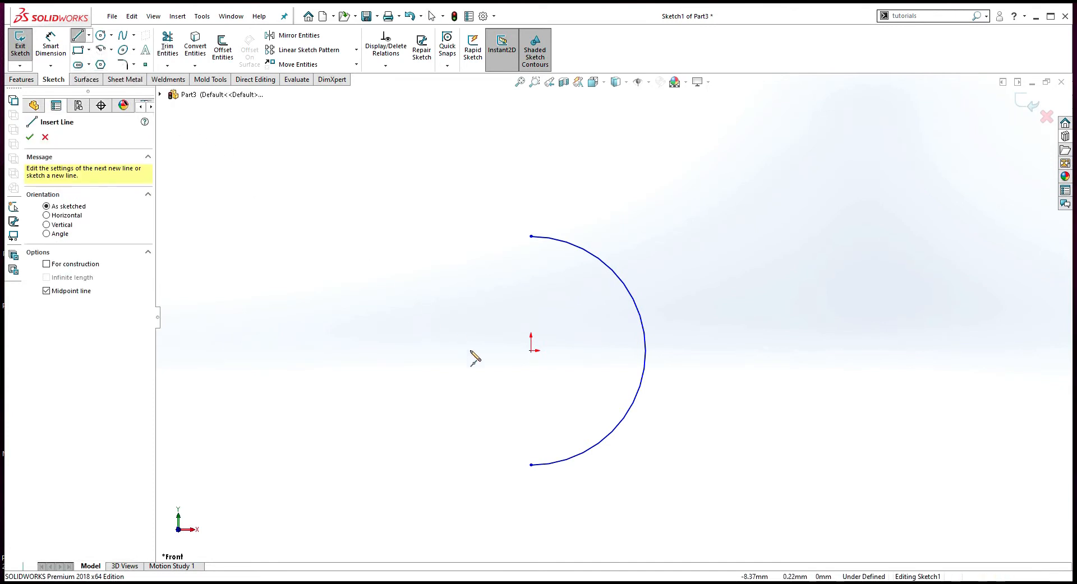
click(531, 350)
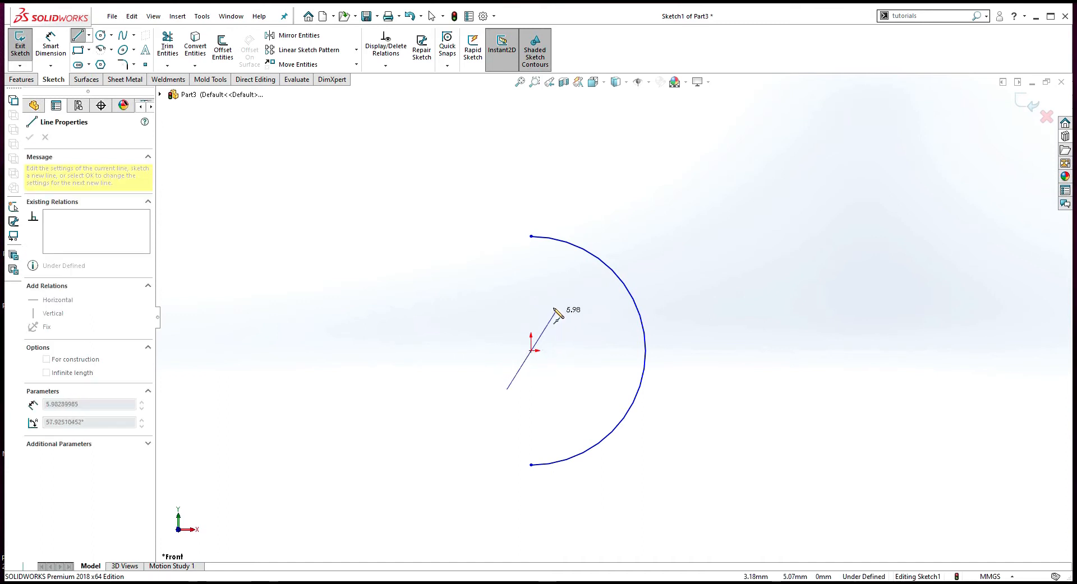
click(531, 237)
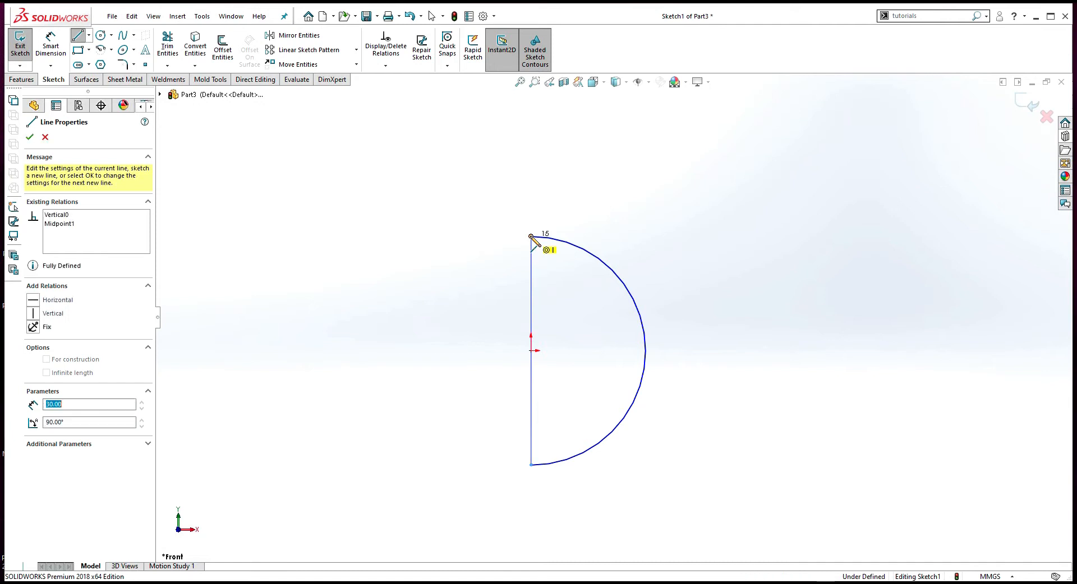
right_click(642, 231)
click(650, 237)
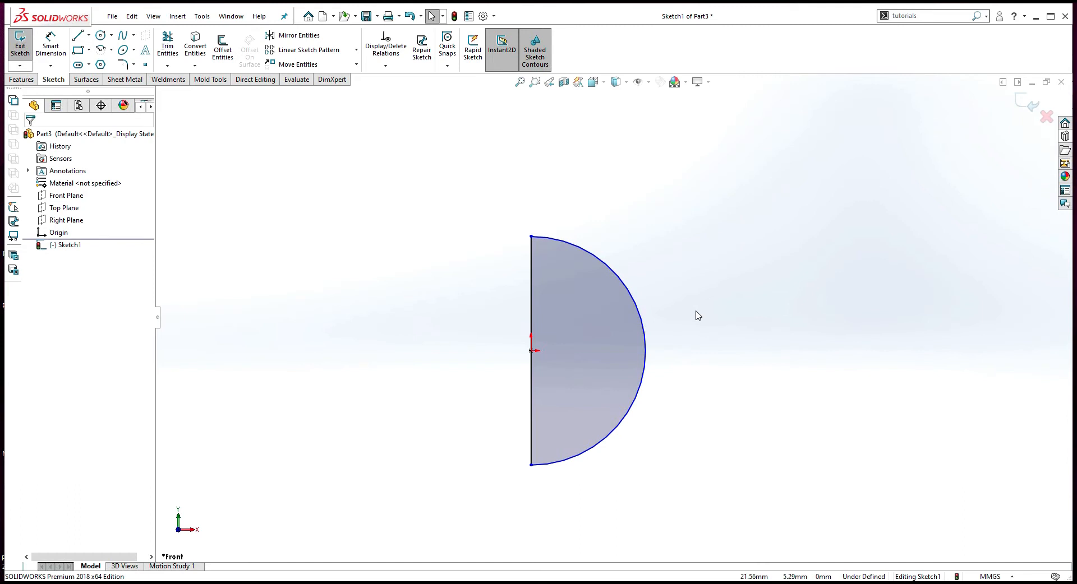
Dimension the semicircular arc with a 15 mm radius.
click(52, 50)
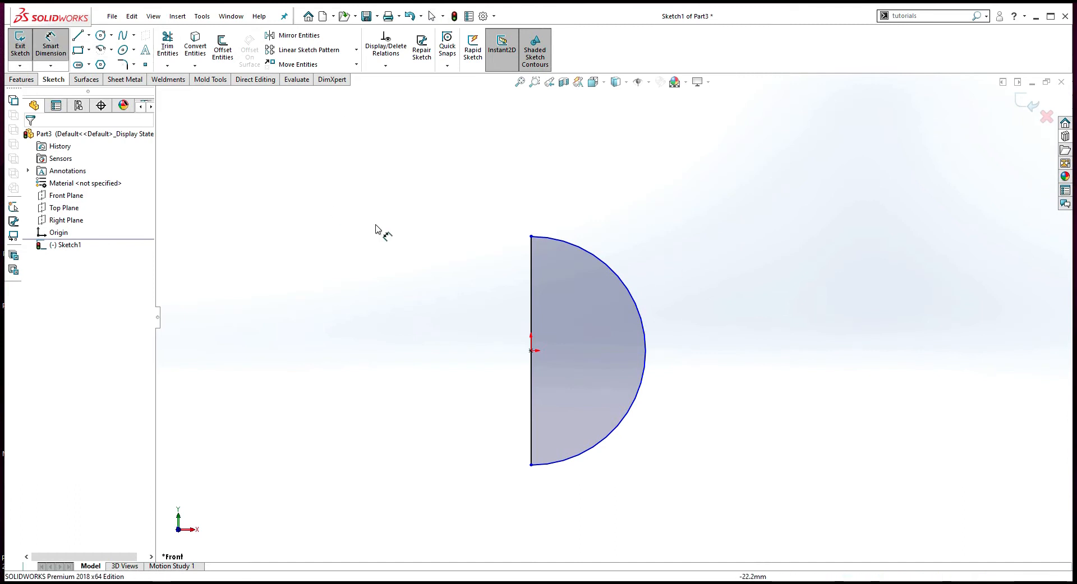
click(592, 258)
click(682, 232)
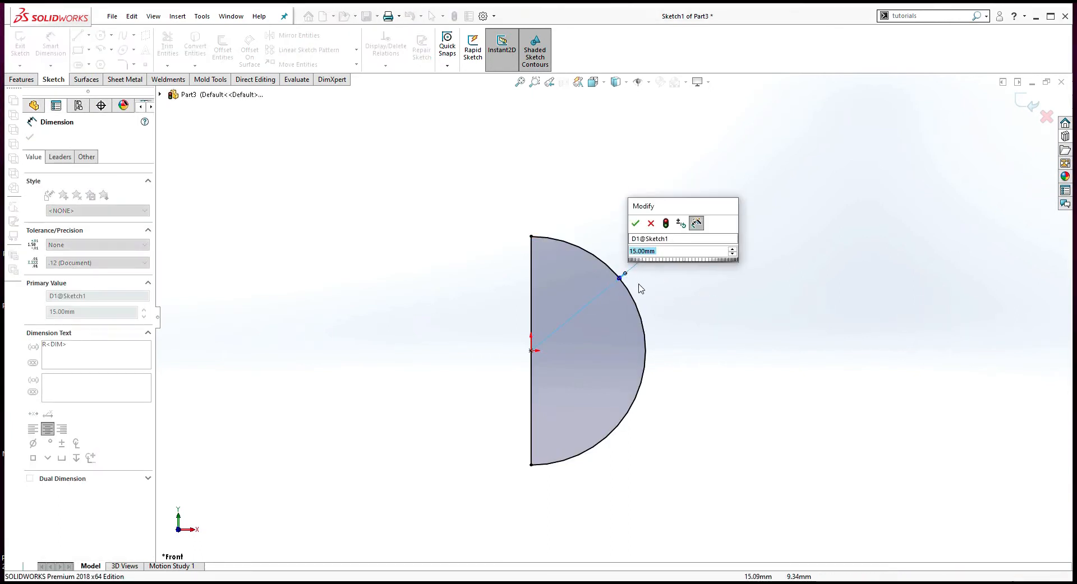
click(635, 223)
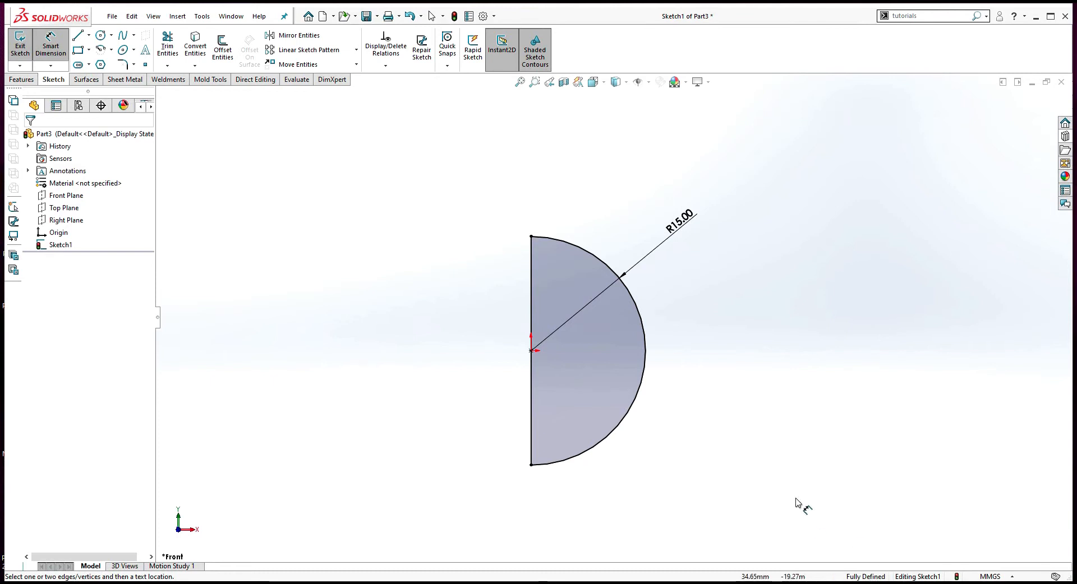
right_click(786, 240)
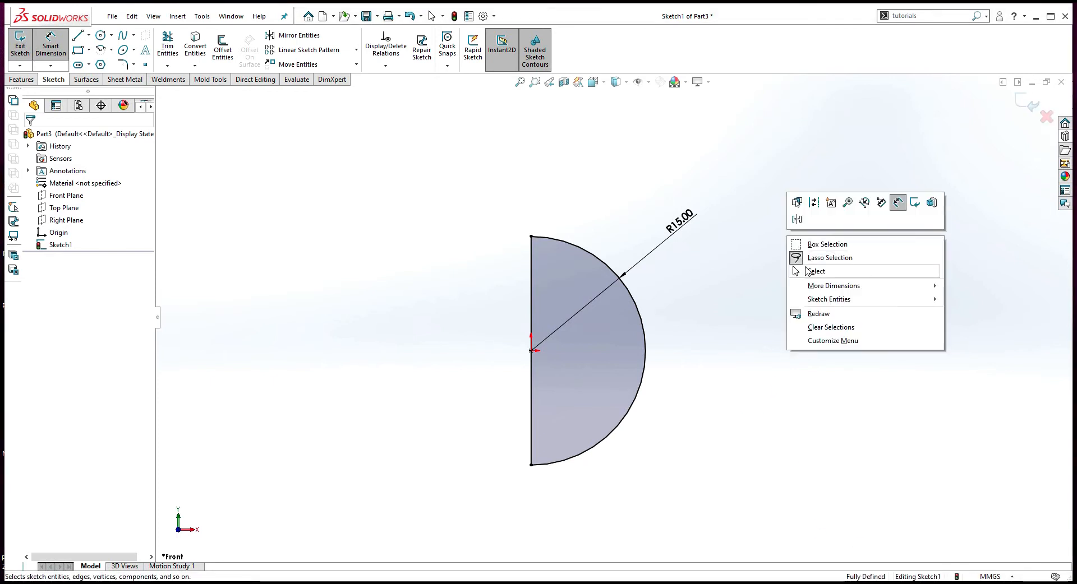
click(807, 270)
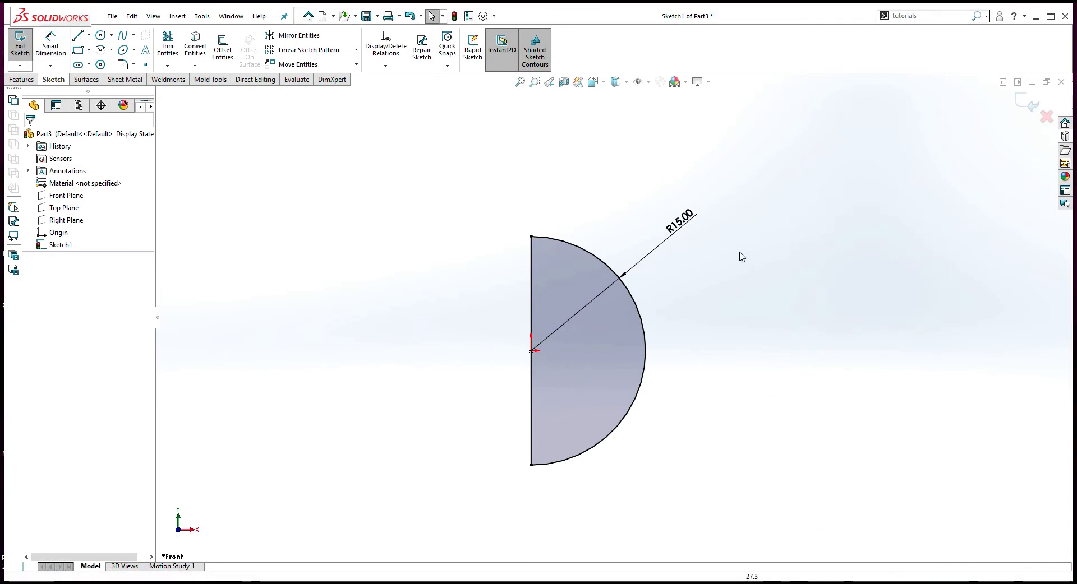
Exit the sketch and extrude the semicircle as a Blind boss 10 mm deep.
click(1027, 107)
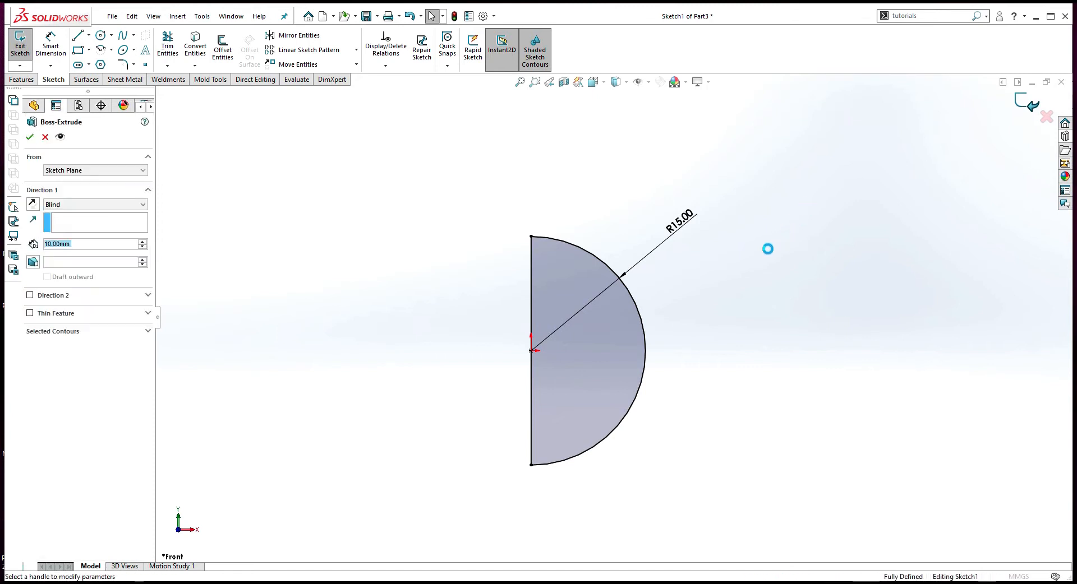
click(60, 205)
click(64, 213)
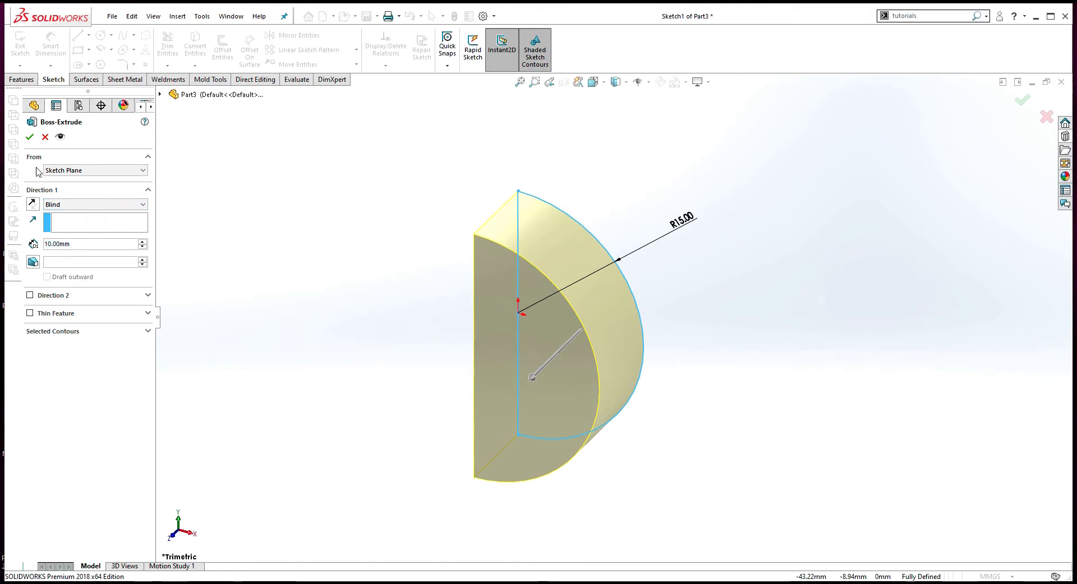
click(31, 137)
On the Right Plane, sketch a closed four-sided line profile beside the half-disc, with its nearest side vertical and about 34 mm long.
middle_drag(324, 240, 409, 303)
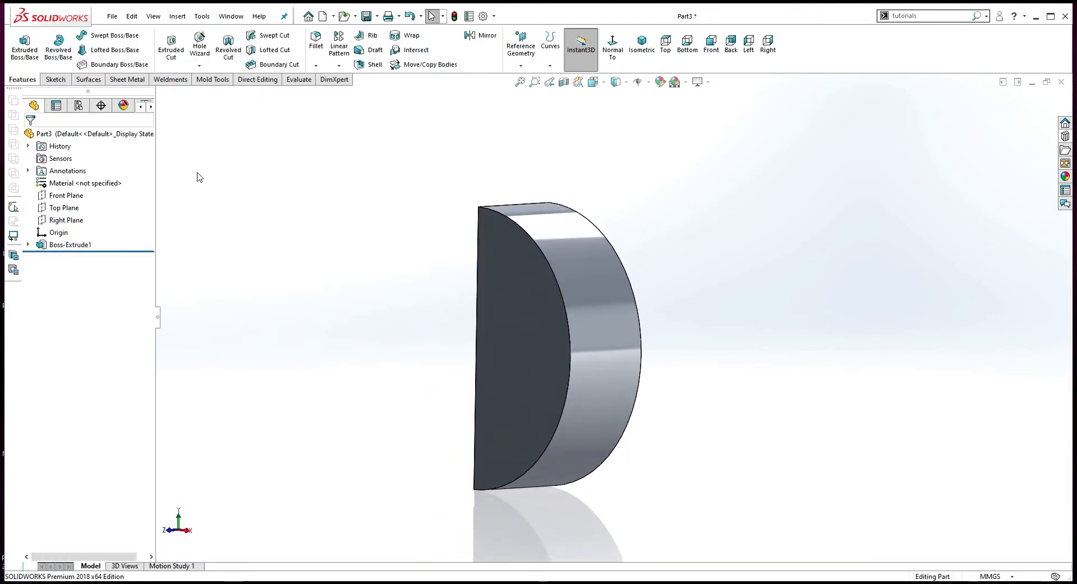
click(78, 221)
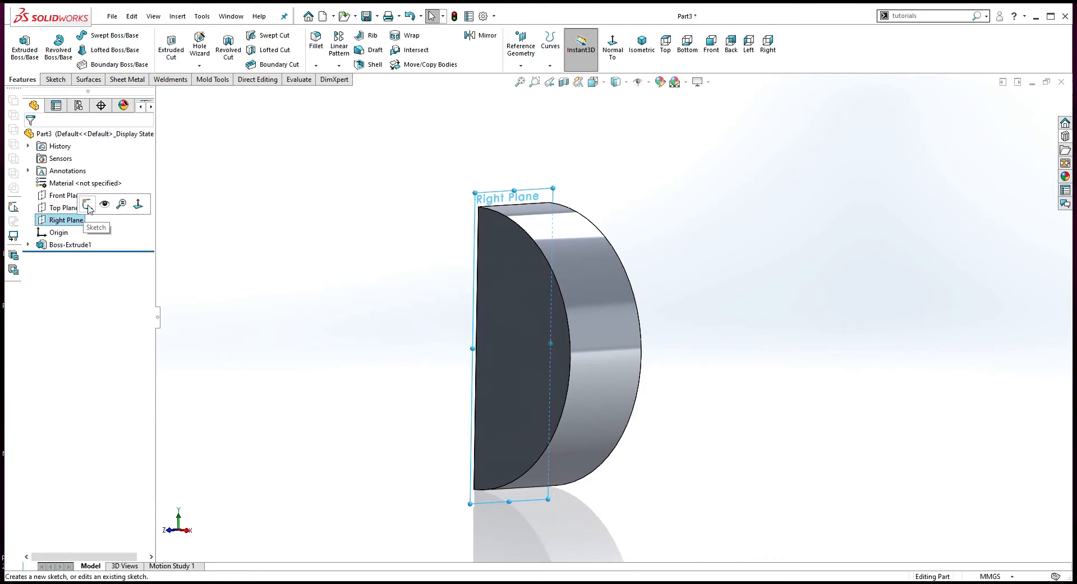
click(32, 52)
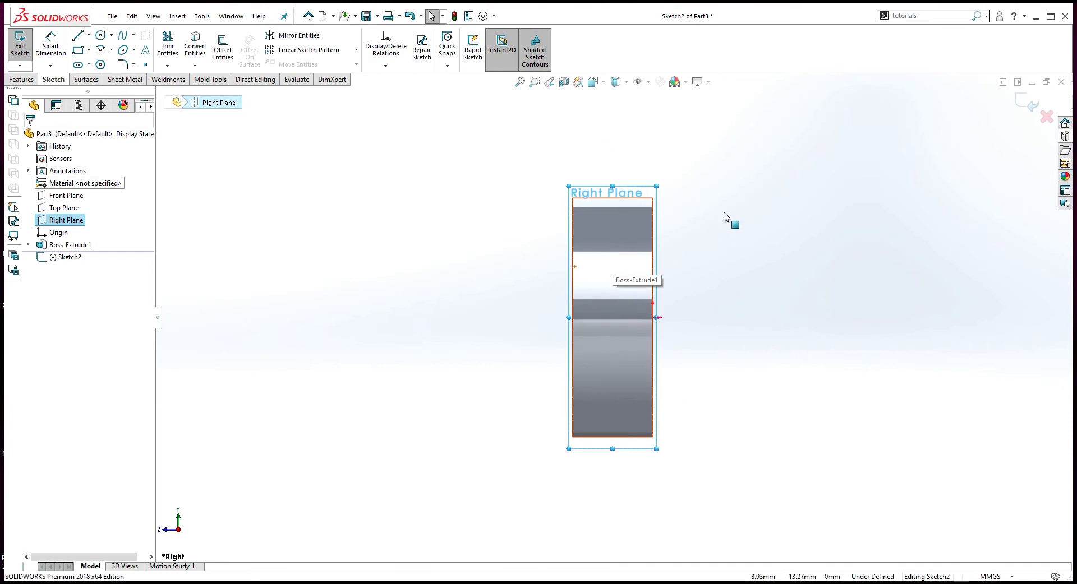
click(678, 272)
scroll(678, 272, down, 1)
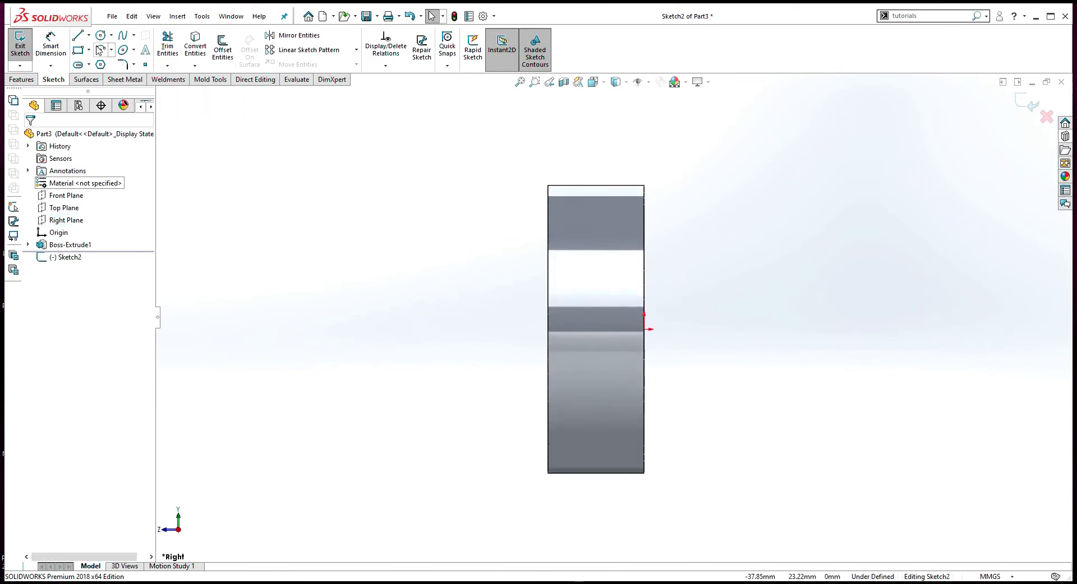
click(77, 34)
click(522, 161)
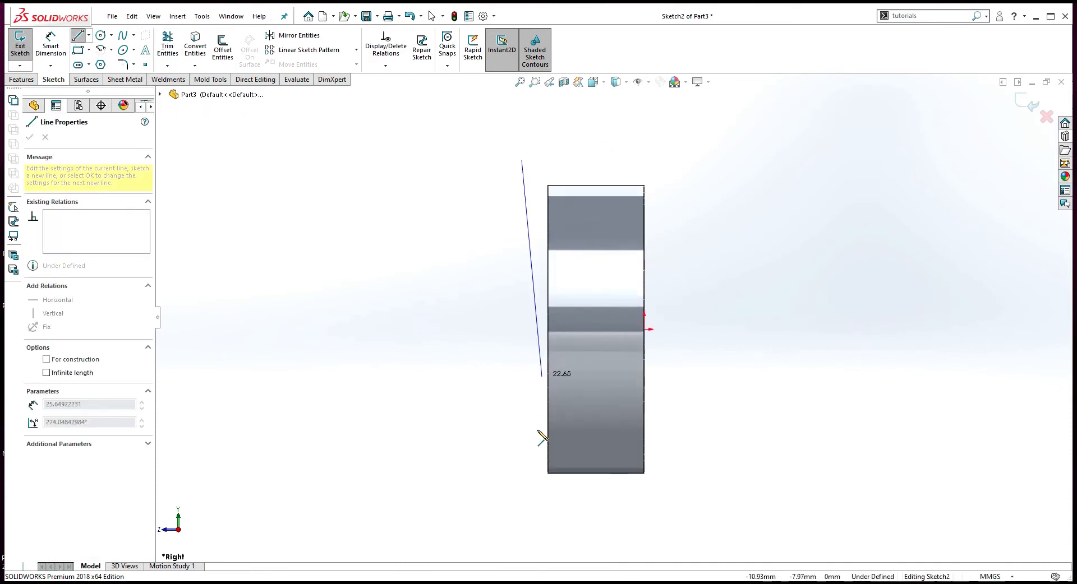
click(522, 490)
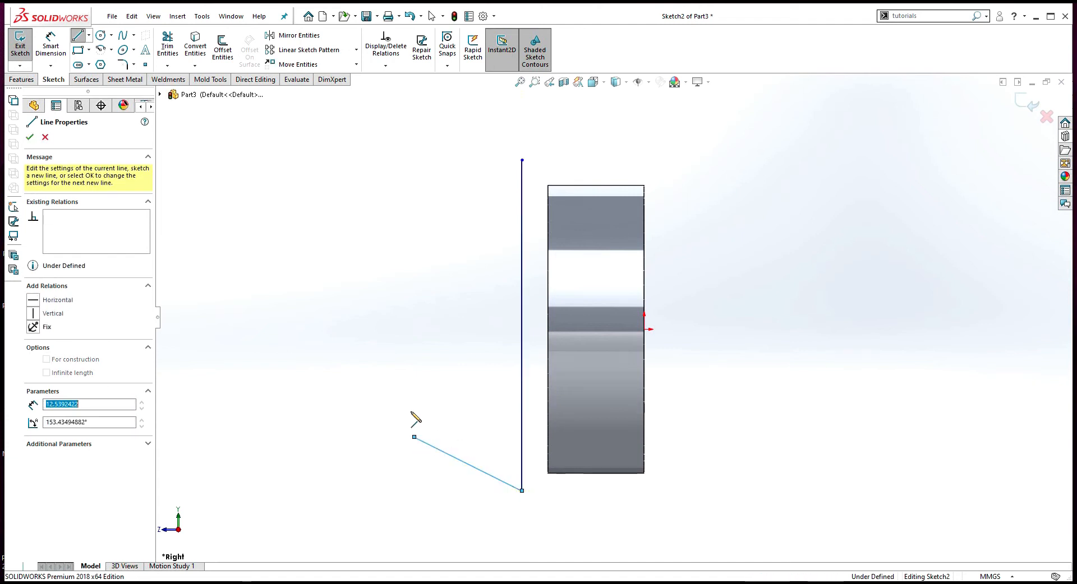
click(414, 437)
click(356, 280)
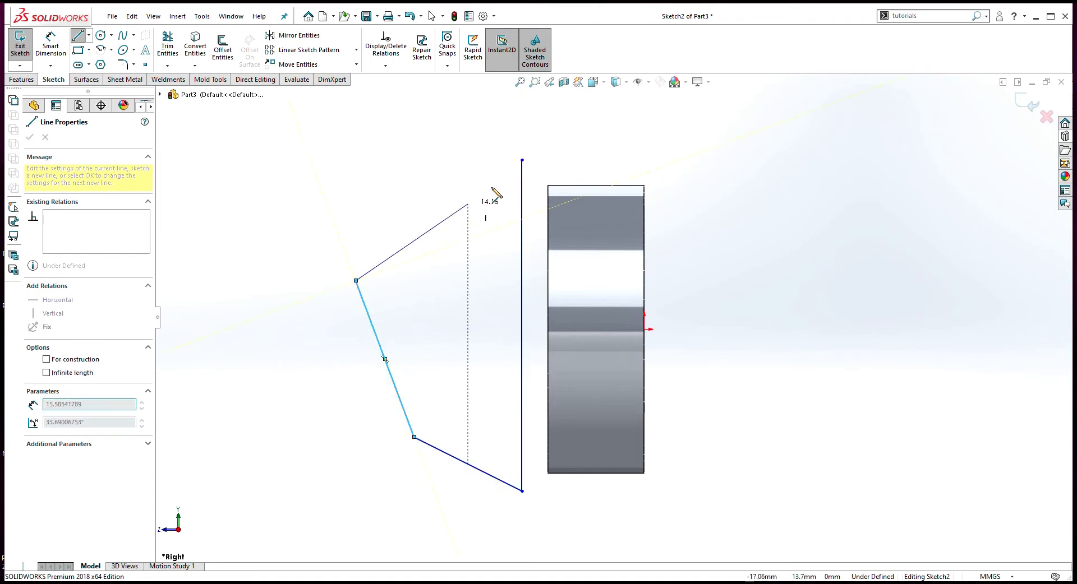
click(522, 160)
right_click(530, 139)
click(550, 149)
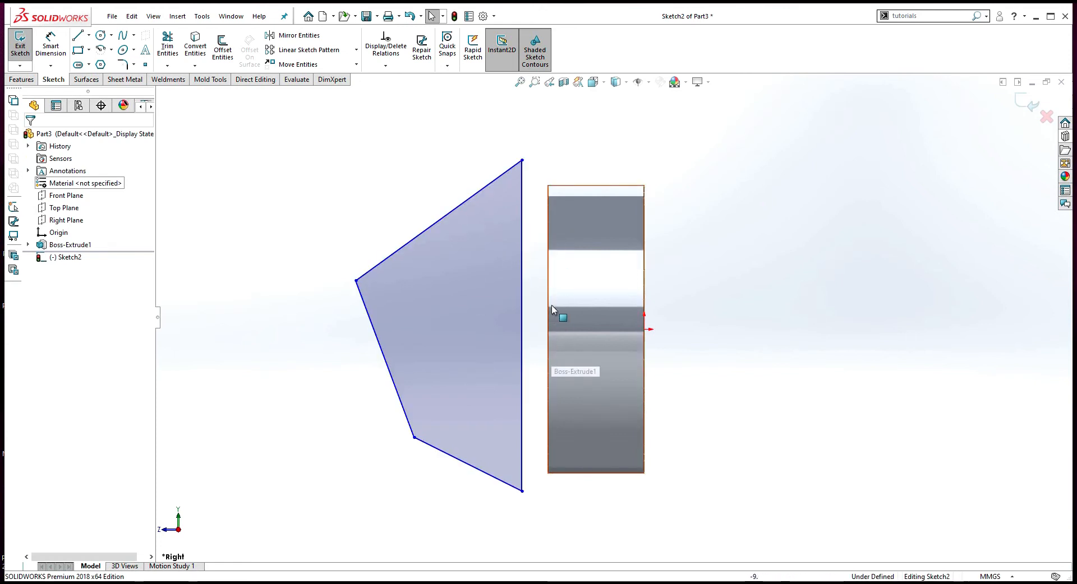
Make the profile's vertical line collinear with the adjacent edge of the half-disc.
click(522, 281)
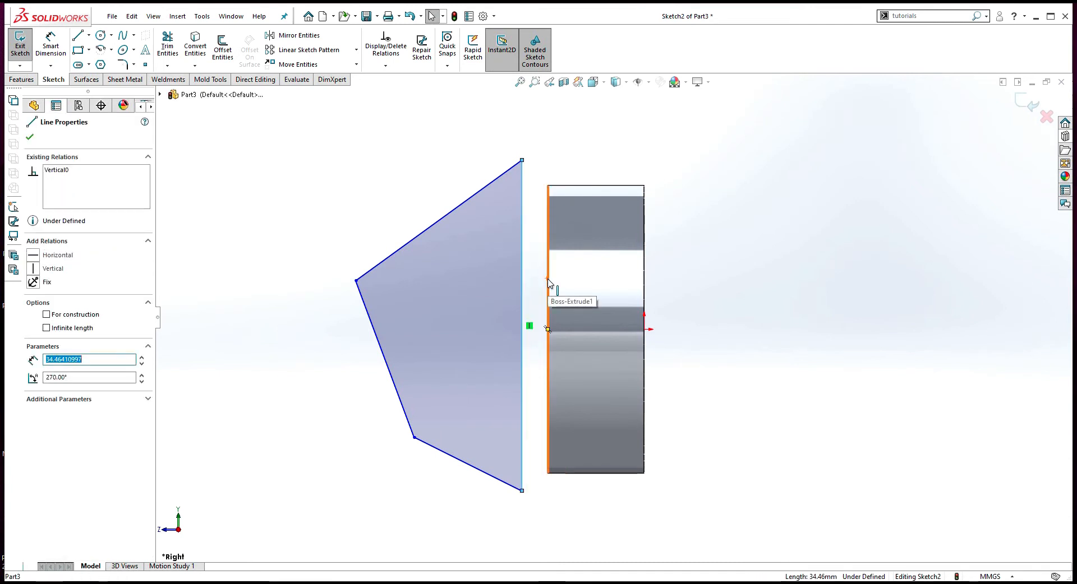
ctrl+click(551, 286)
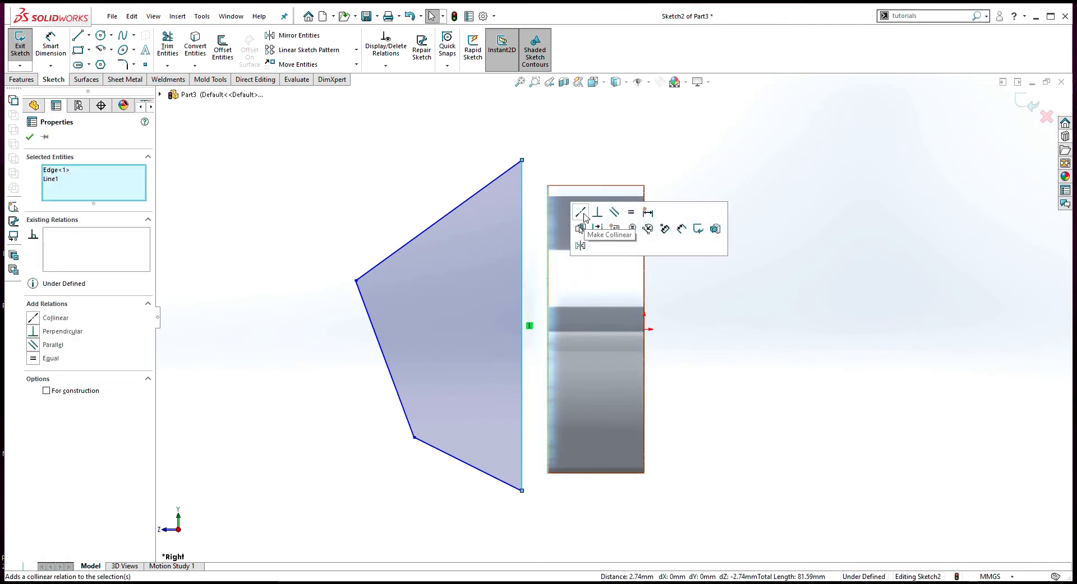
click(582, 214)
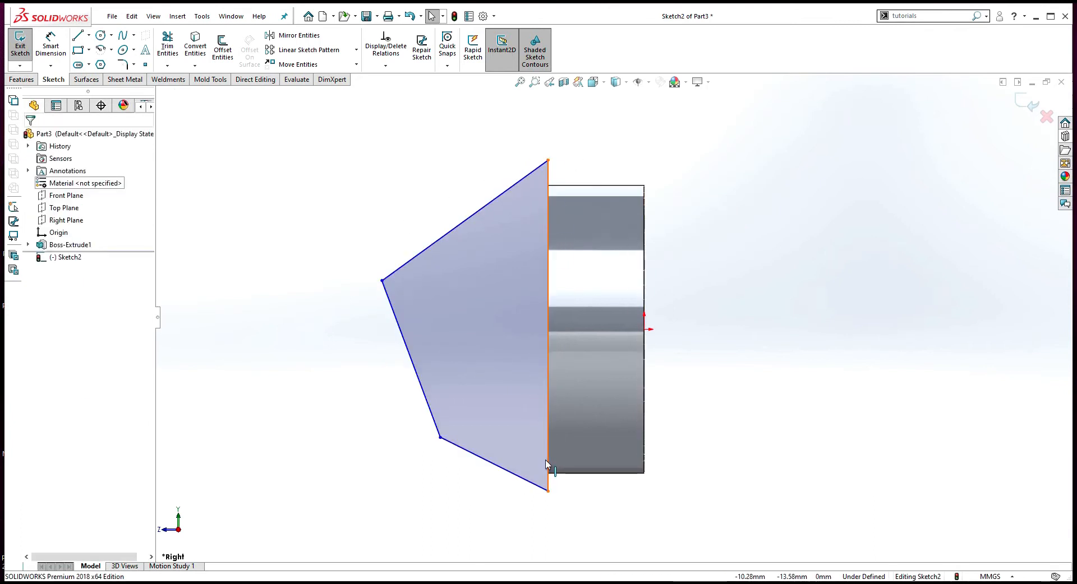
Dimension the upper endpoint of the profile's vertical line 18 mm above the origin.
click(50, 44)
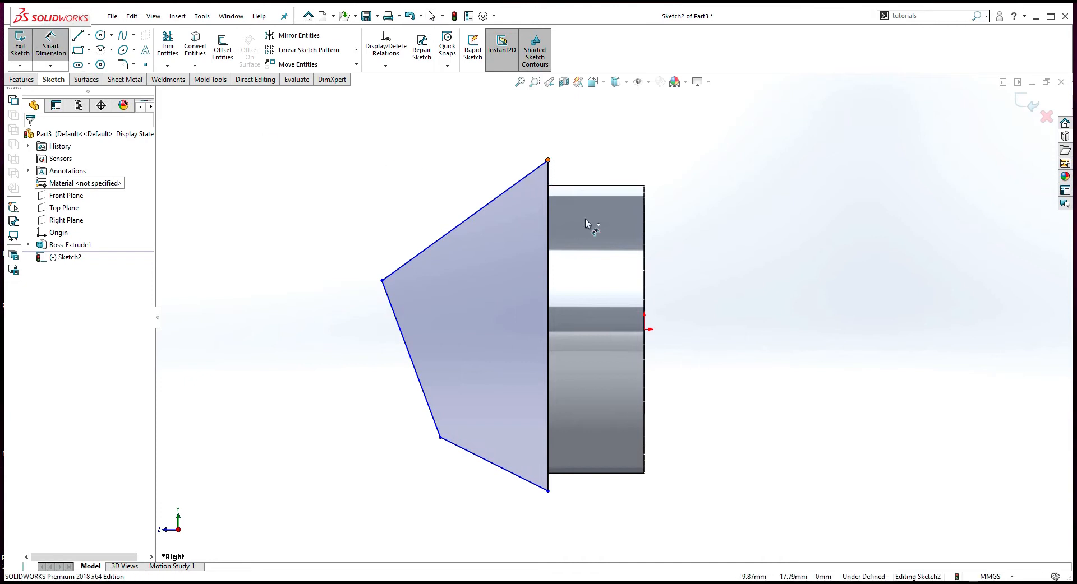
click(547, 159)
click(645, 330)
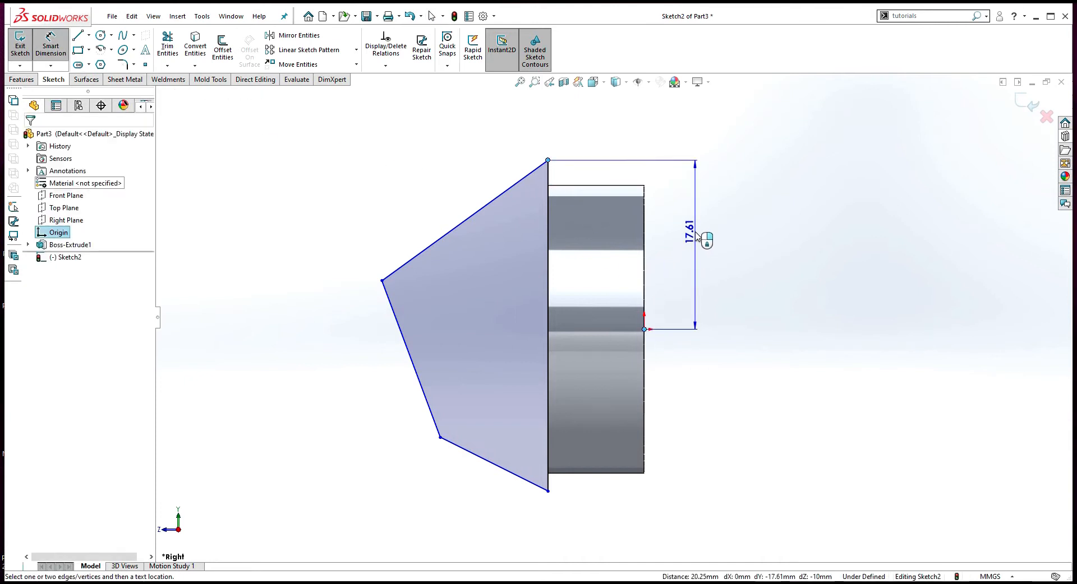
click(695, 308)
text(18)
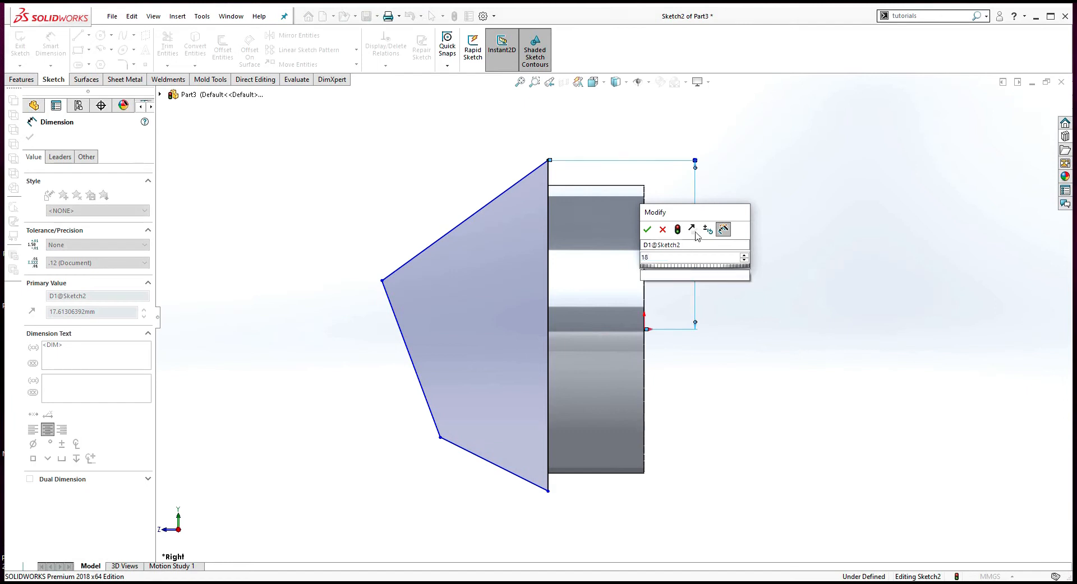
key(Return)
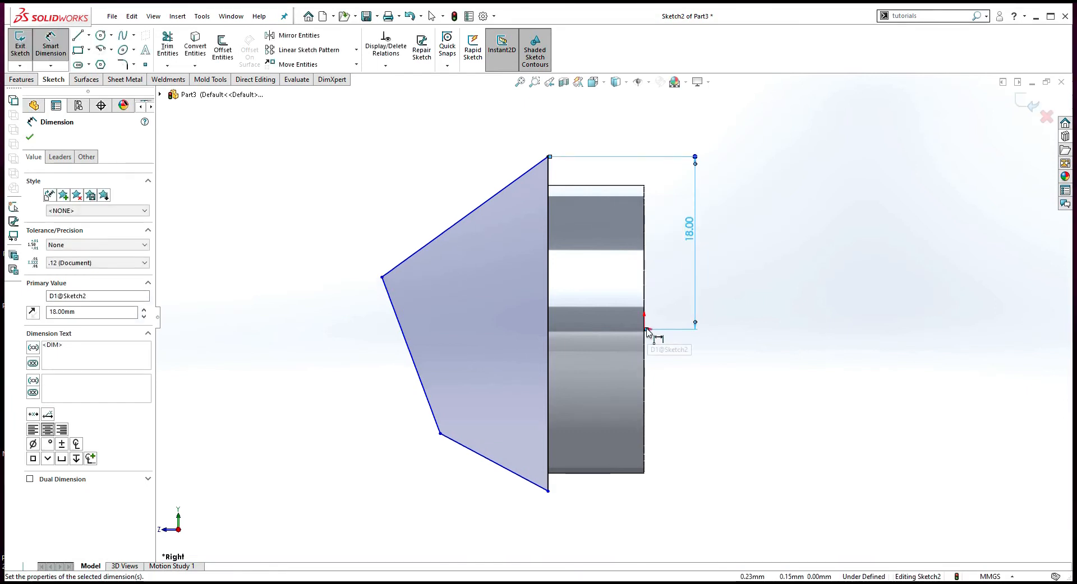
Dimension the lower endpoint of the profile's vertical line 18 mm below the origin.
click(645, 329)
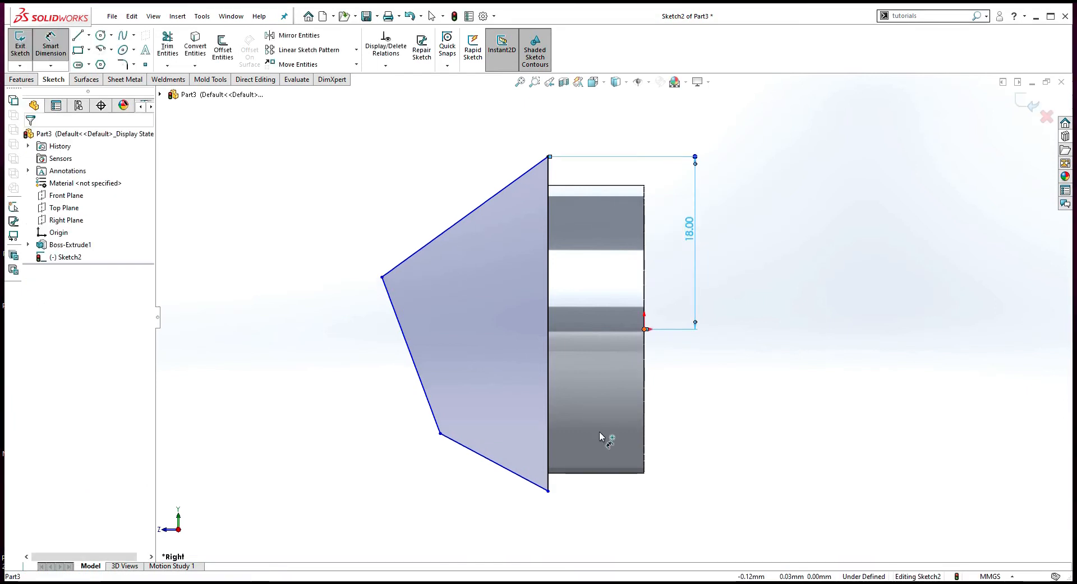
click(548, 491)
click(696, 411)
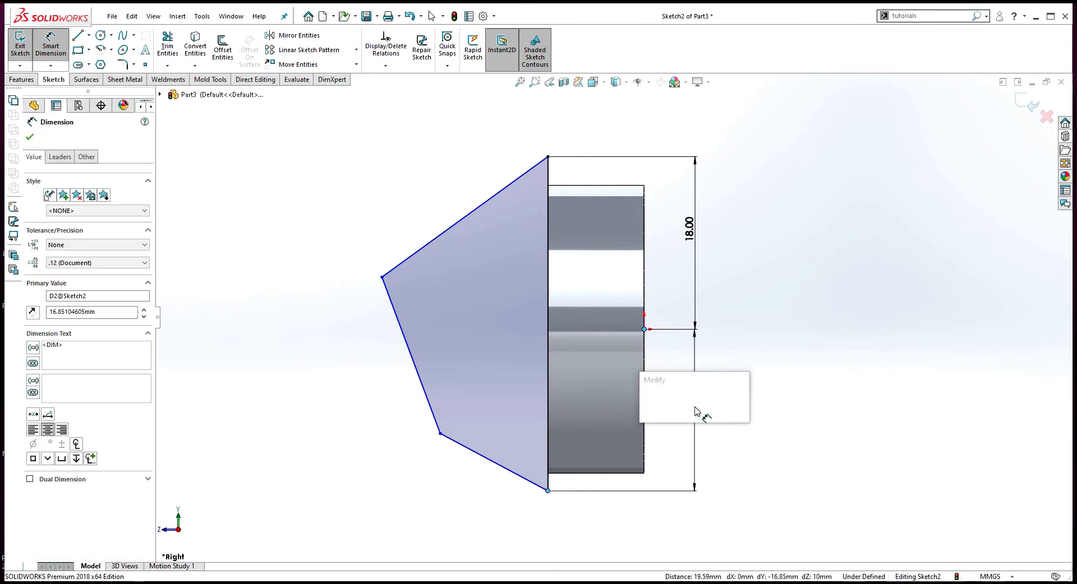
text(18.00mm)
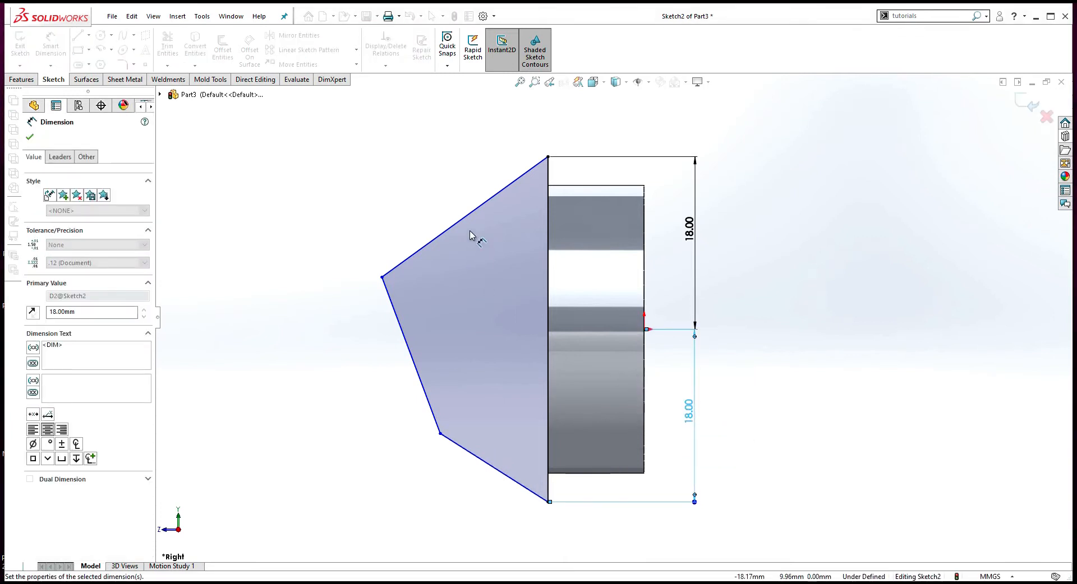
Dimension the profile's upper slanted side at 15 mm and its long outer side at 25 mm.
click(458, 221)
click(455, 209)
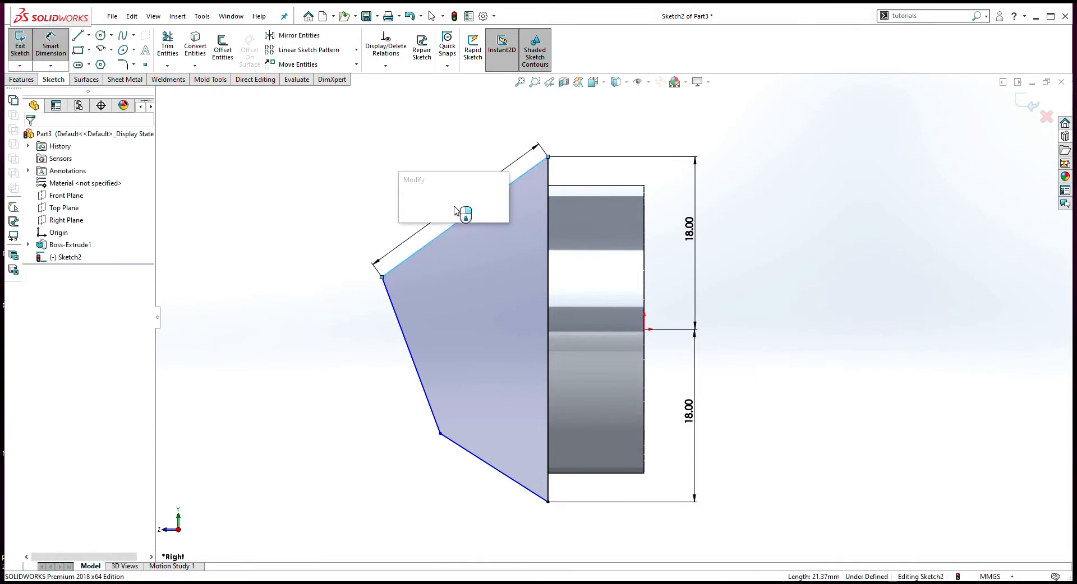
key(Return)
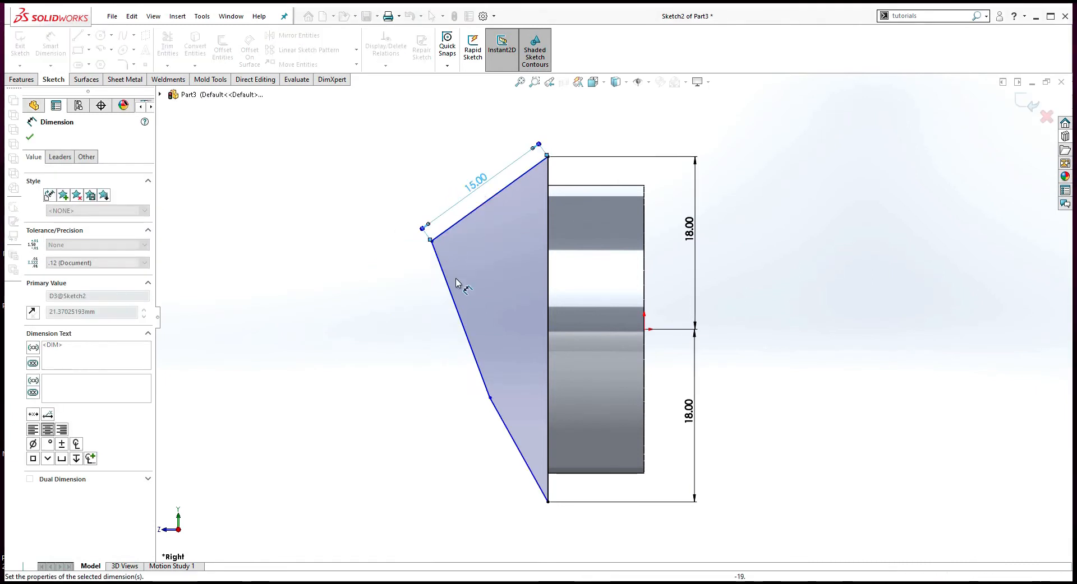
click(452, 298)
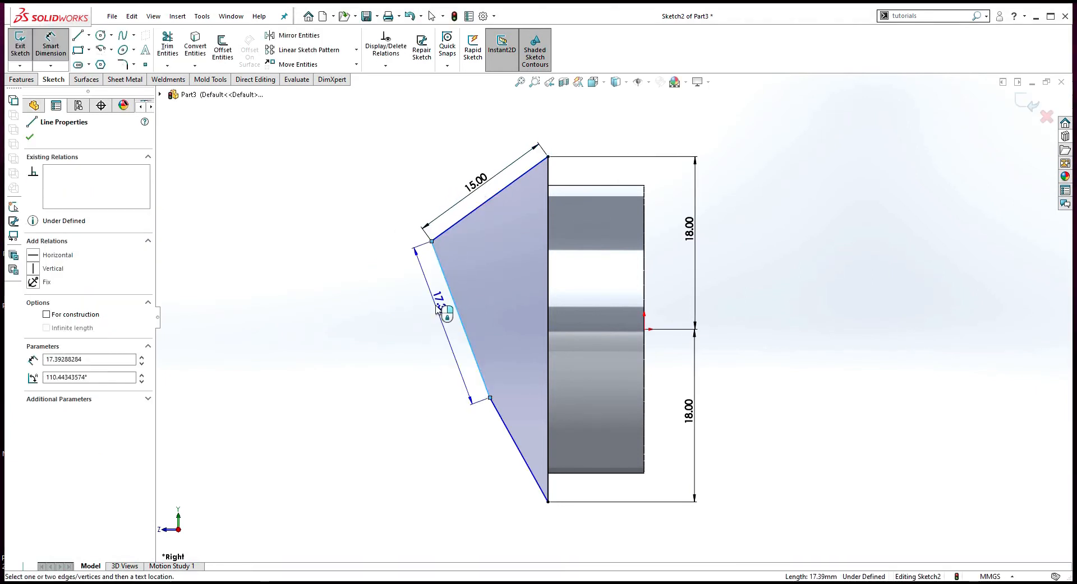
click(440, 308)
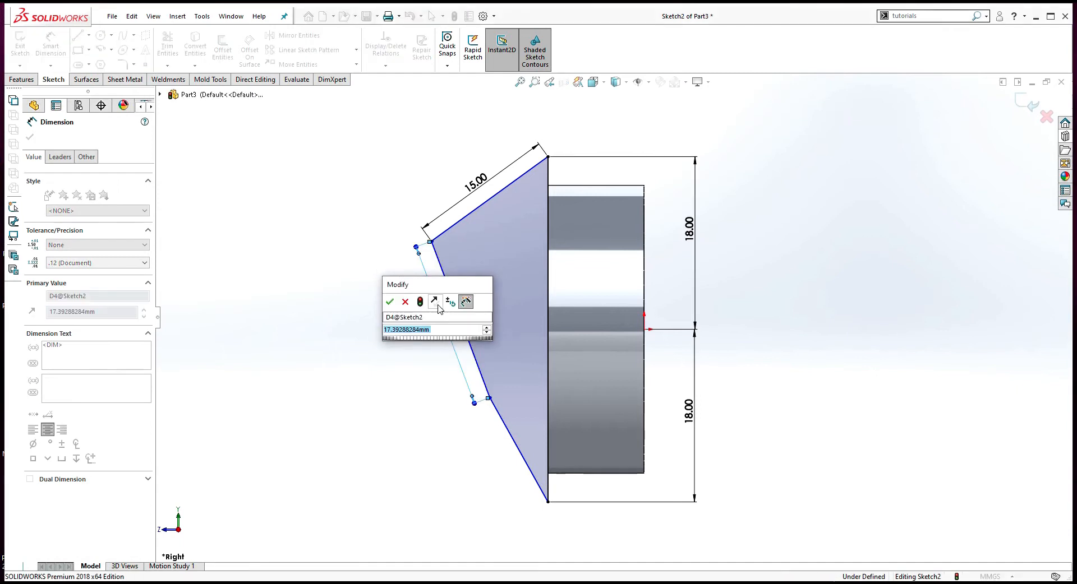
text(20)
key(Return)
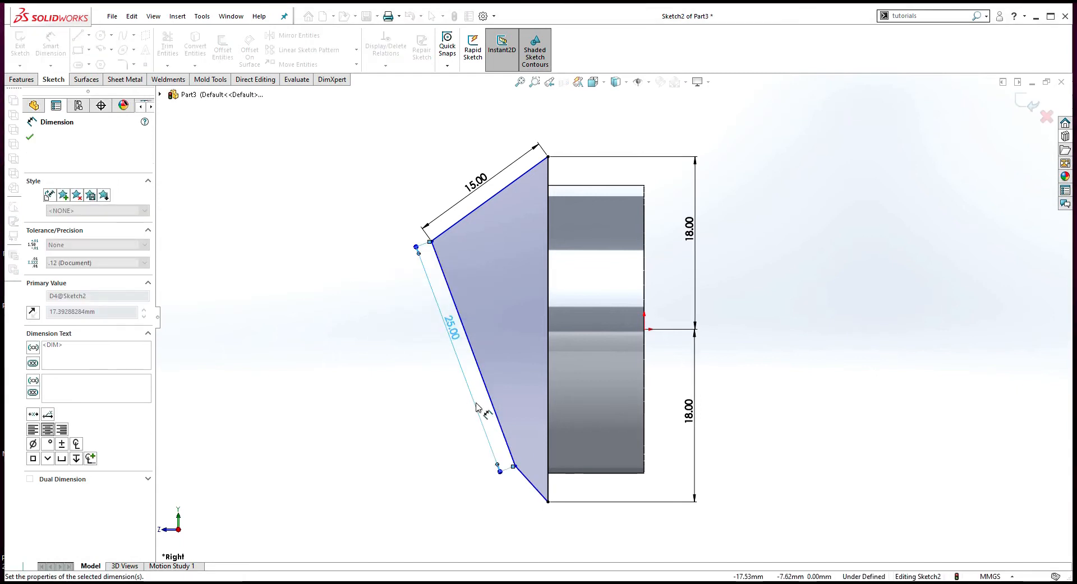
Dimension the profile's short lower slanted side at 10 mm.
click(527, 485)
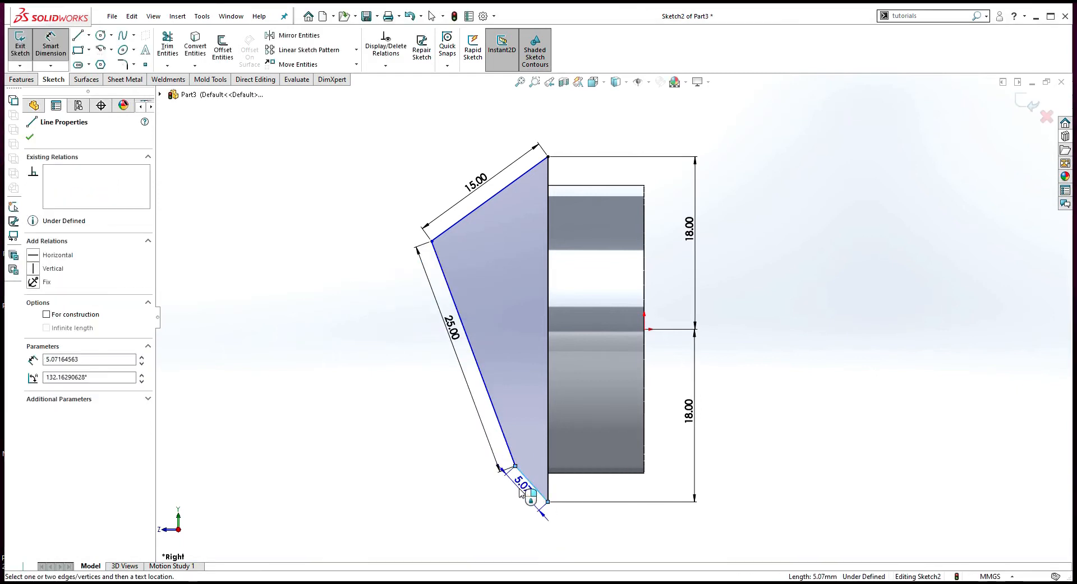
click(520, 494)
text(10)
key(Return)
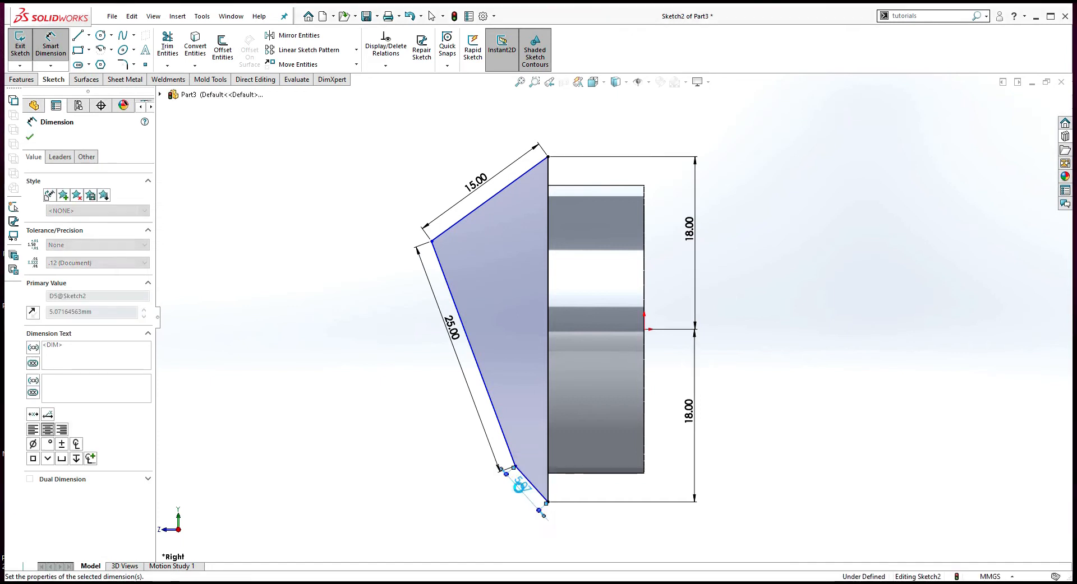
Add a 100° angle dimension between the 15 mm and 25 mm sides and leave the dimension tool.
click(438, 205)
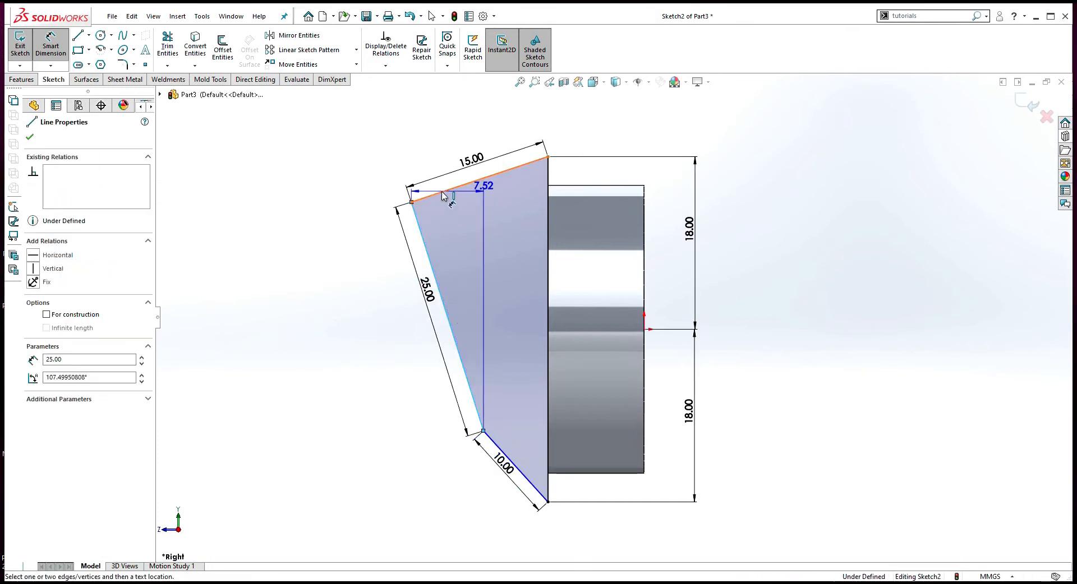
click(448, 219)
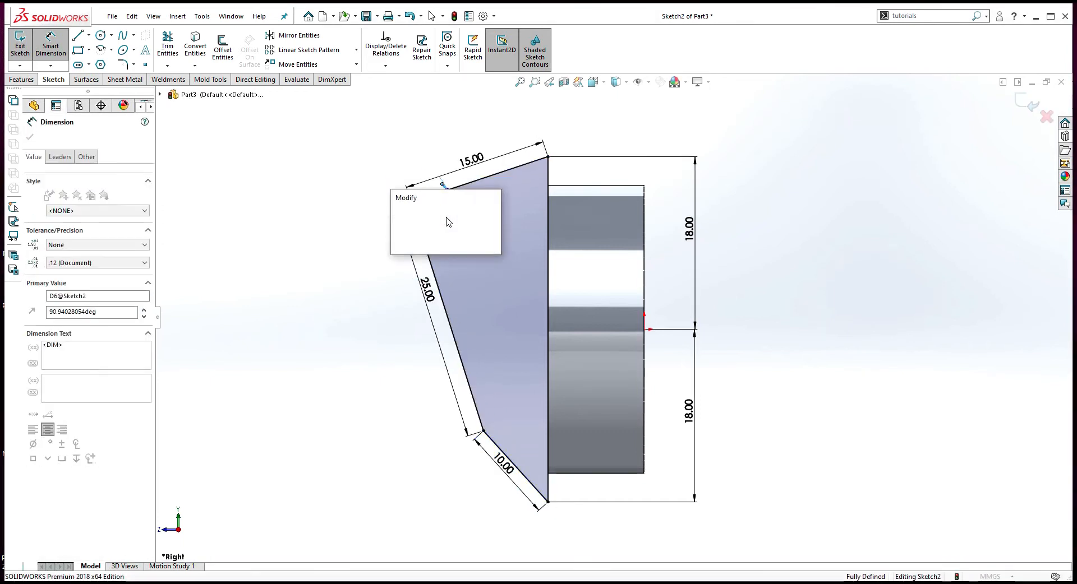
key(Return)
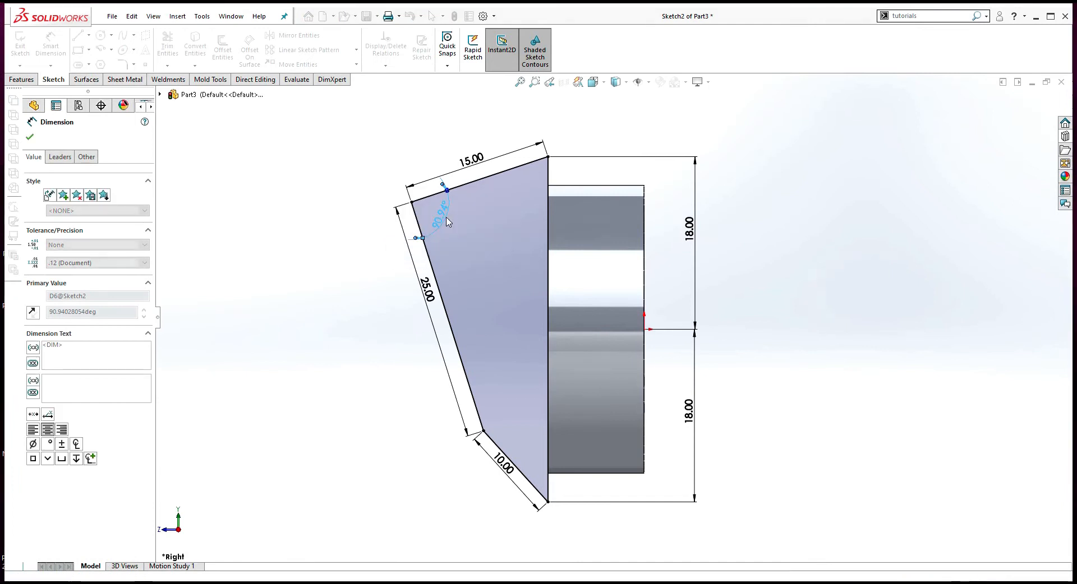
right_click(766, 162)
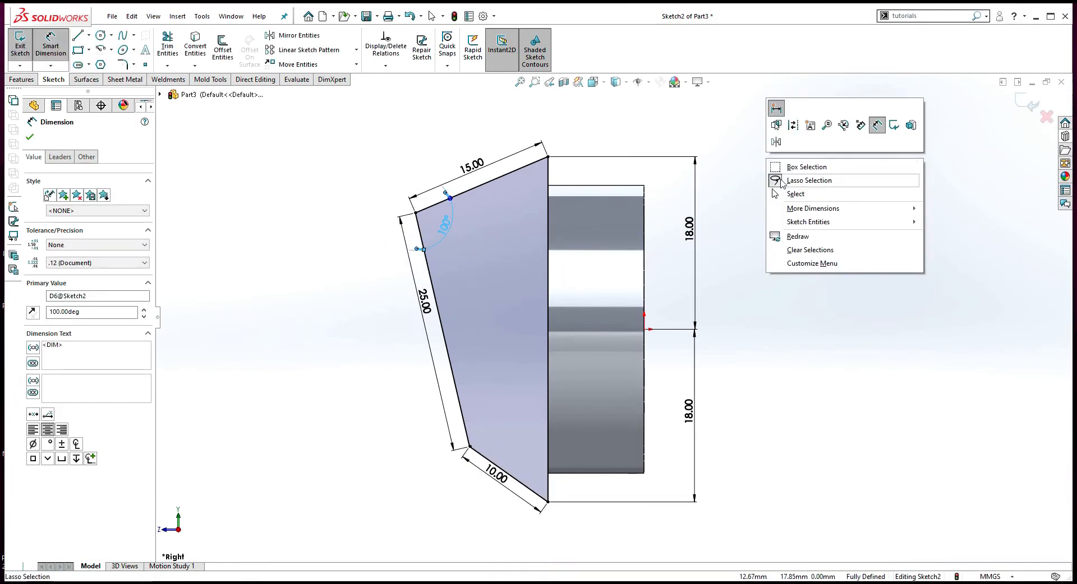
click(782, 194)
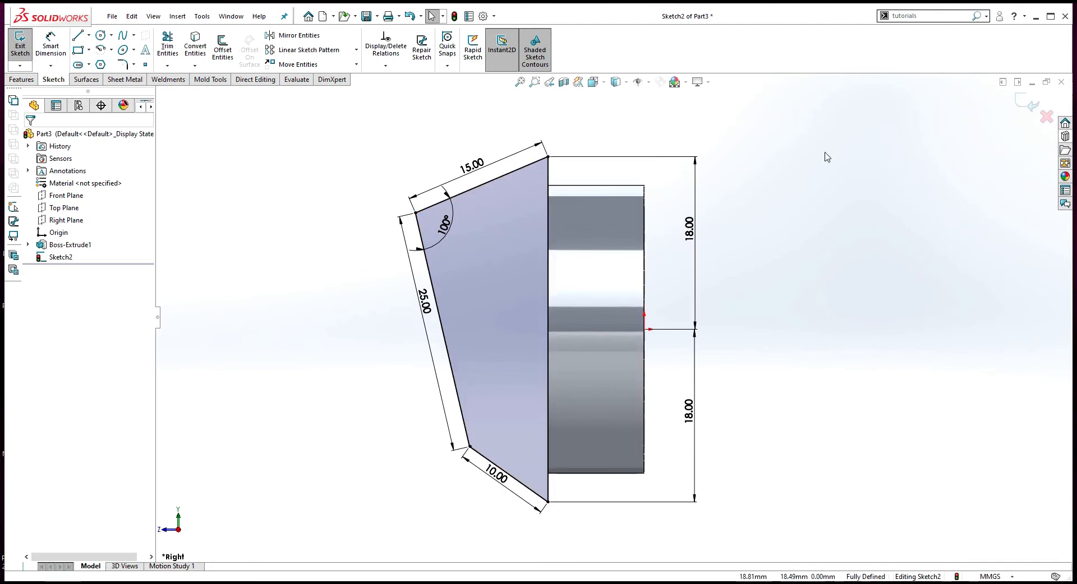
Exit the sketch and extrude the four-sided profile as a Blind boss 5 mm deep with merged result.
click(1027, 103)
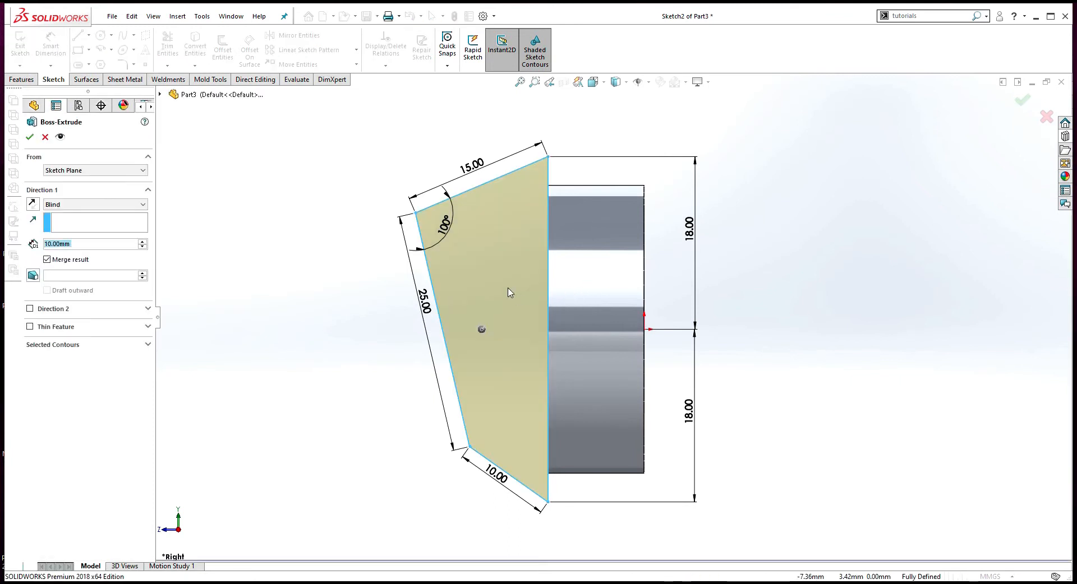
double_click(96, 244)
text(5)
key(Return)
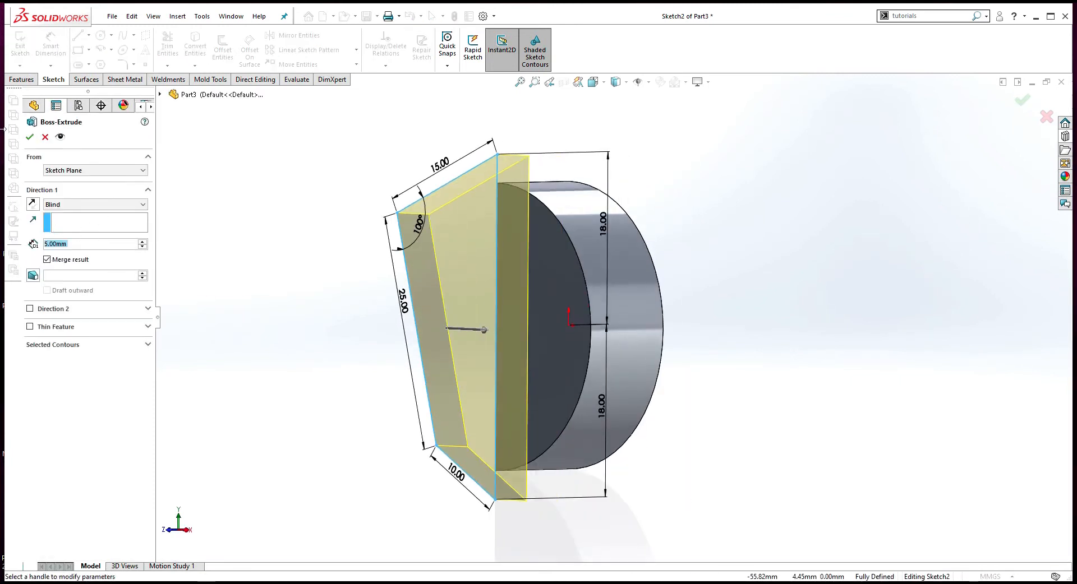
click(28, 137)
Set up a face fillet with the long 25 mm side face as face set 1 and the adjoining 10 mm side face as face set 2.
middle_drag(276, 259, 480, 168)
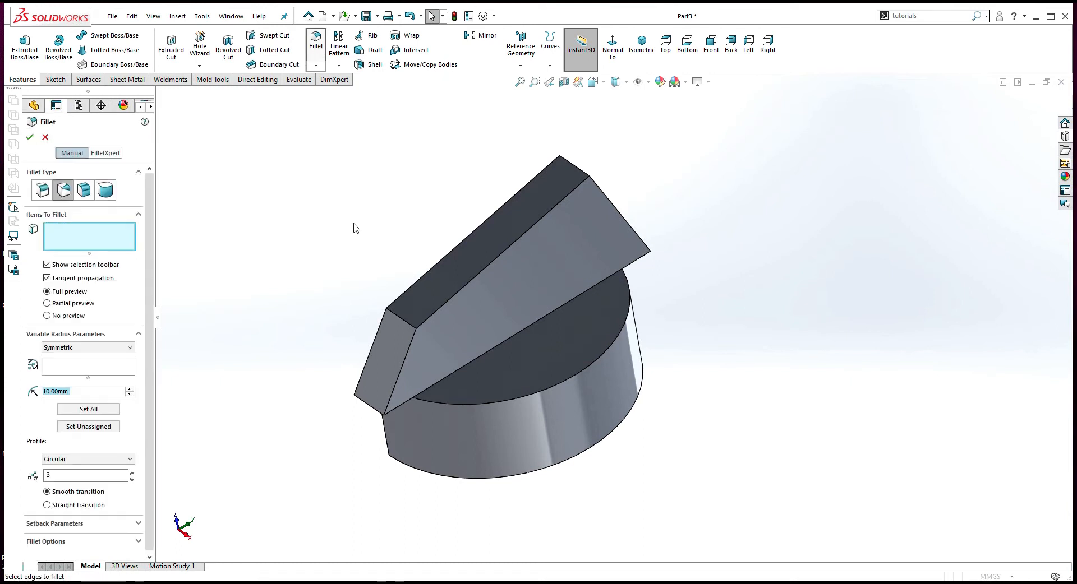
click(85, 192)
middle_drag(267, 291, 291, 346)
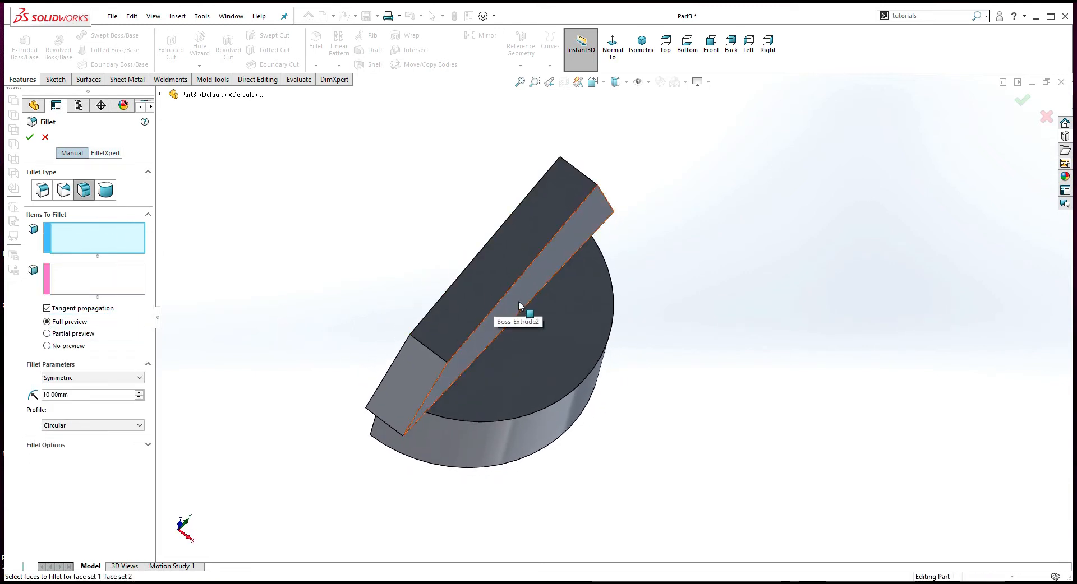
middle_drag(519, 301, 493, 296)
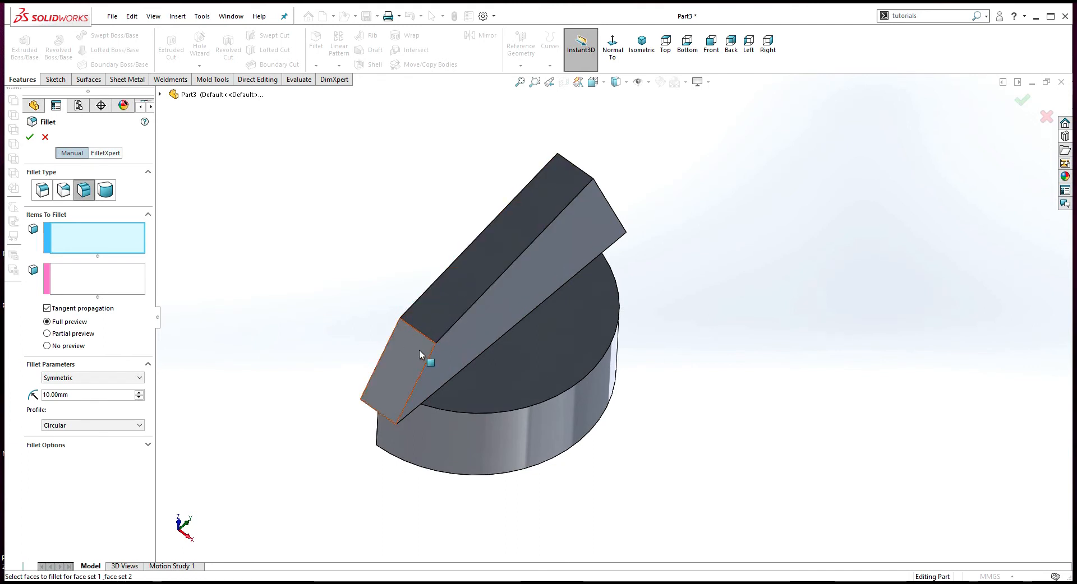
scroll(419, 350, down, 3)
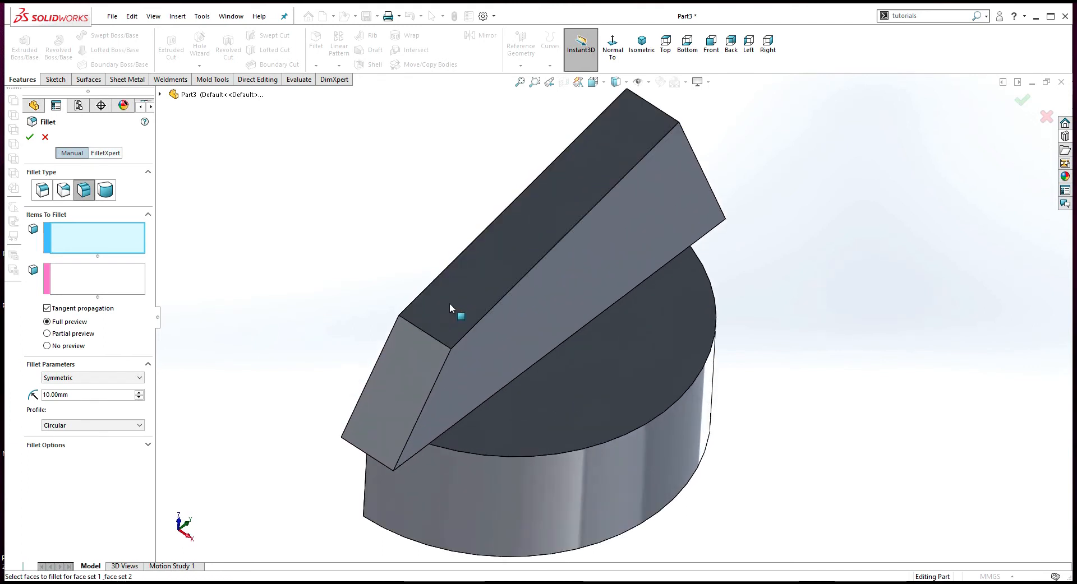
click(477, 278)
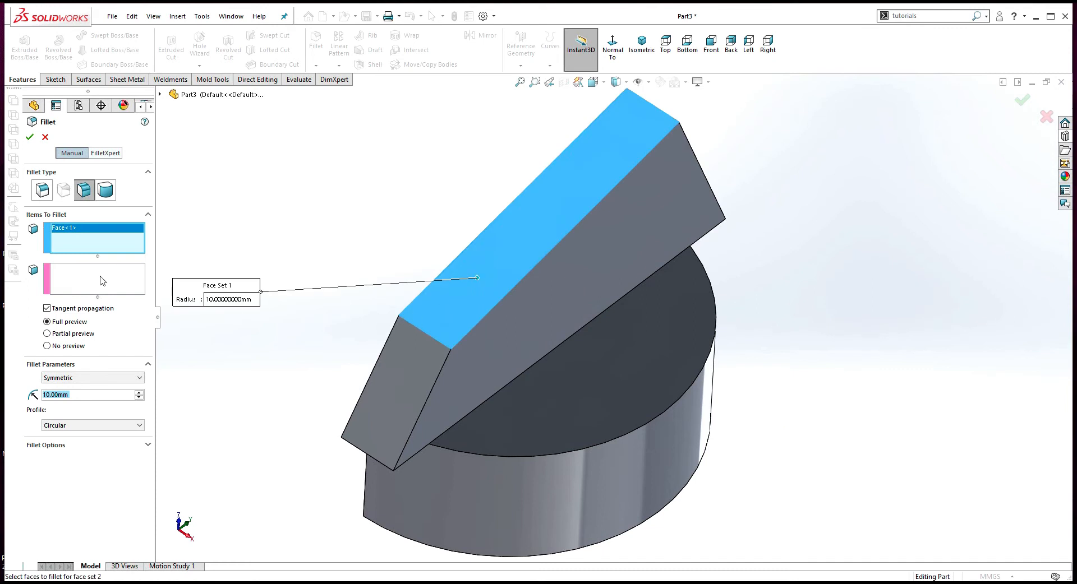
click(66, 281)
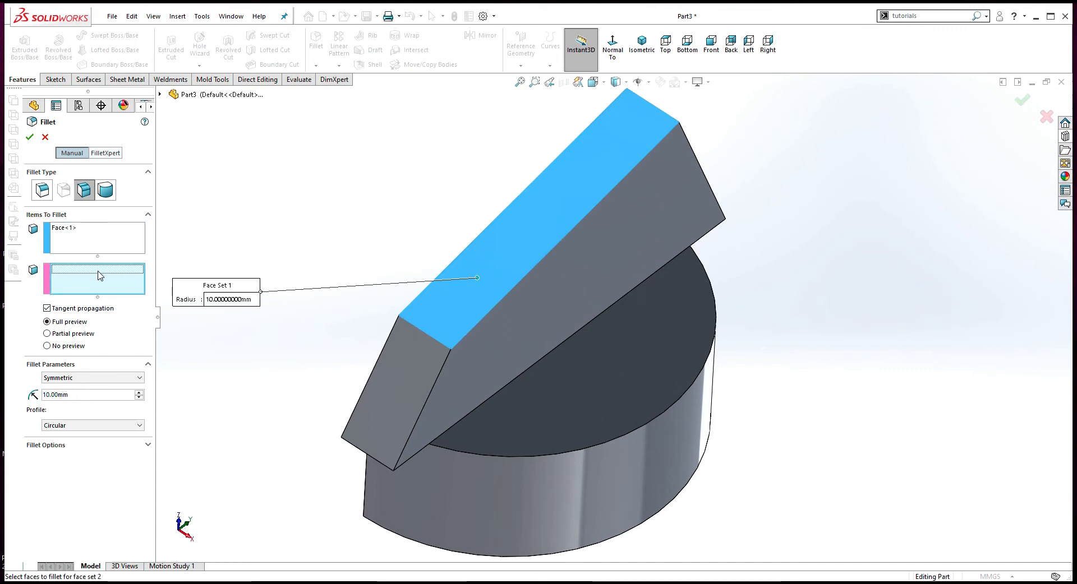
click(392, 362)
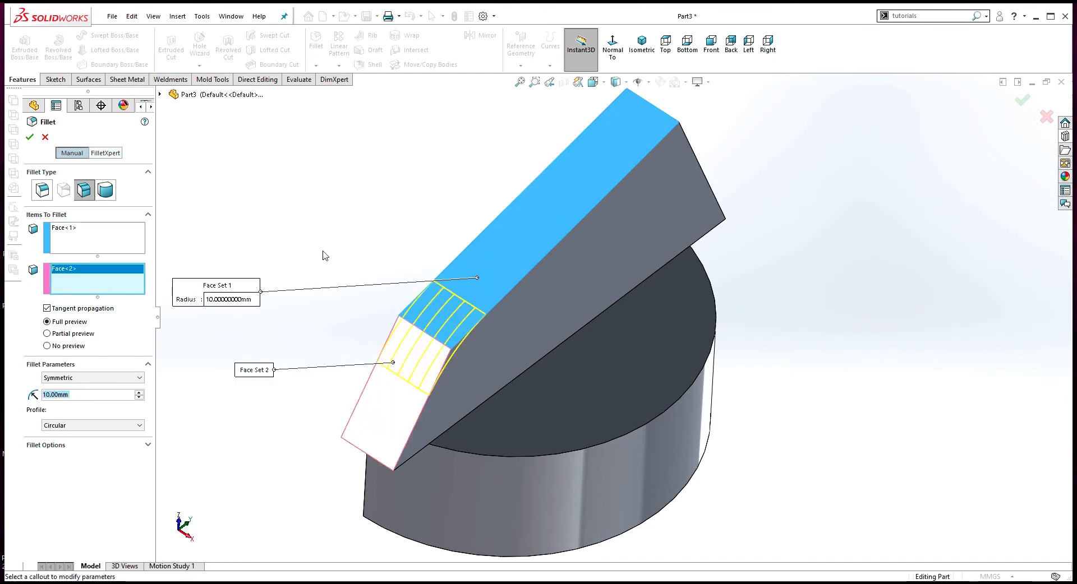
middle_drag(389, 227, 387, 174)
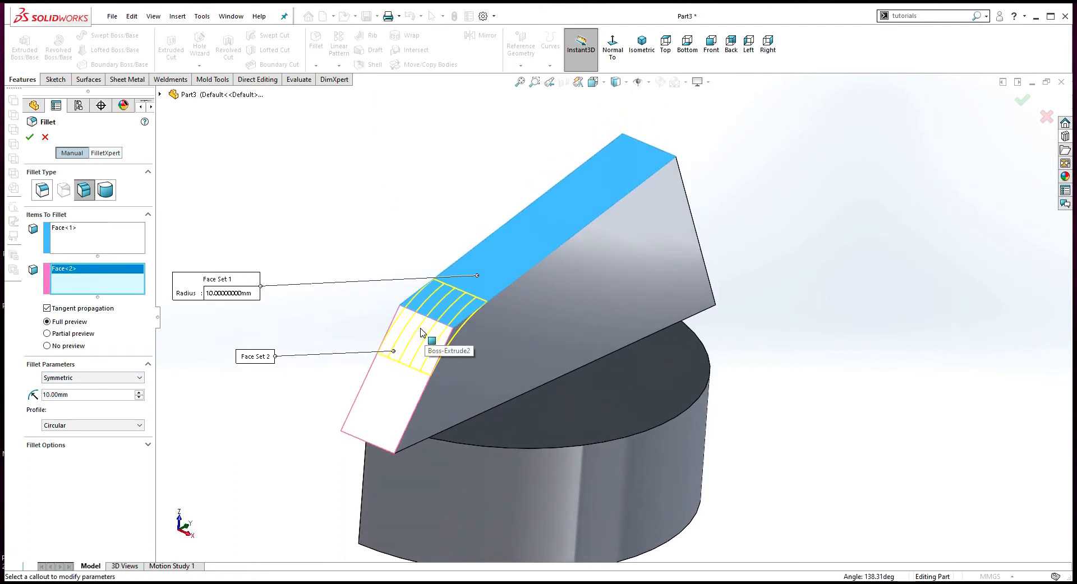
Switch the face fillet to Hold Line, use the outer end edge of the 10 mm side face as the hold line, and apply it.
click(74, 379)
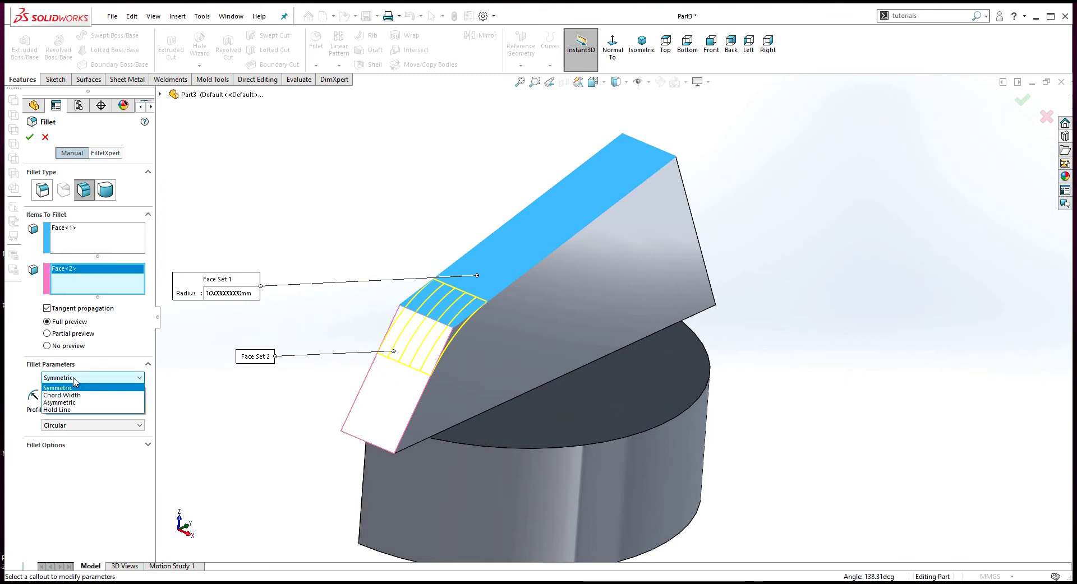
click(70, 411)
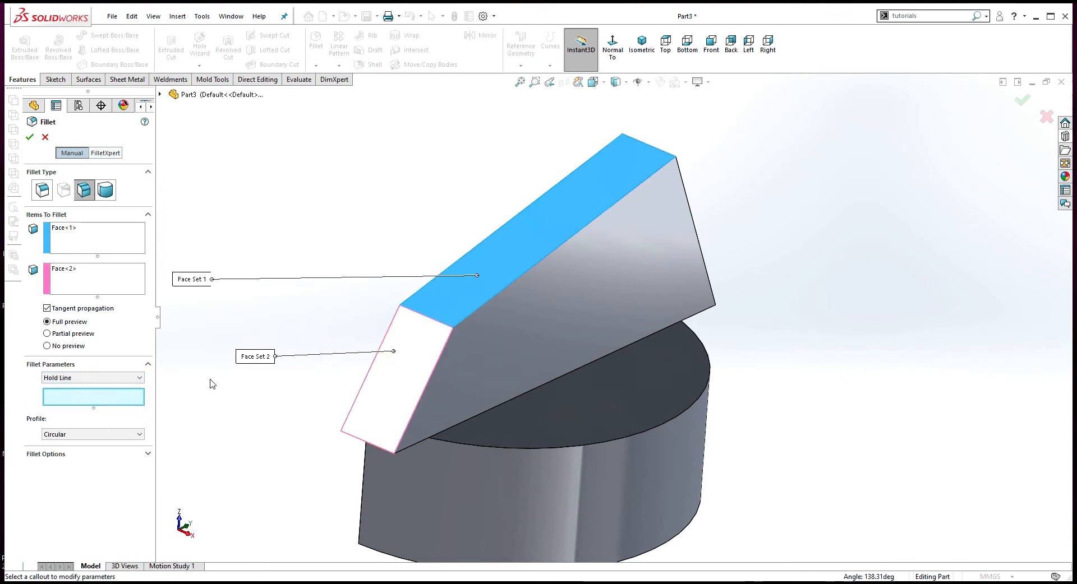
click(356, 439)
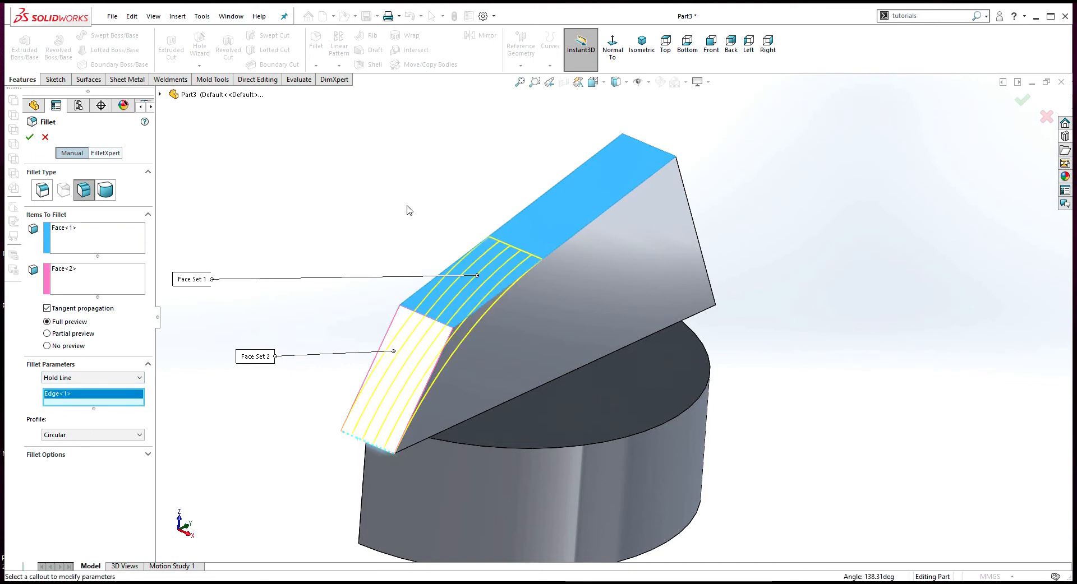
middle_drag(409, 198, 389, 335)
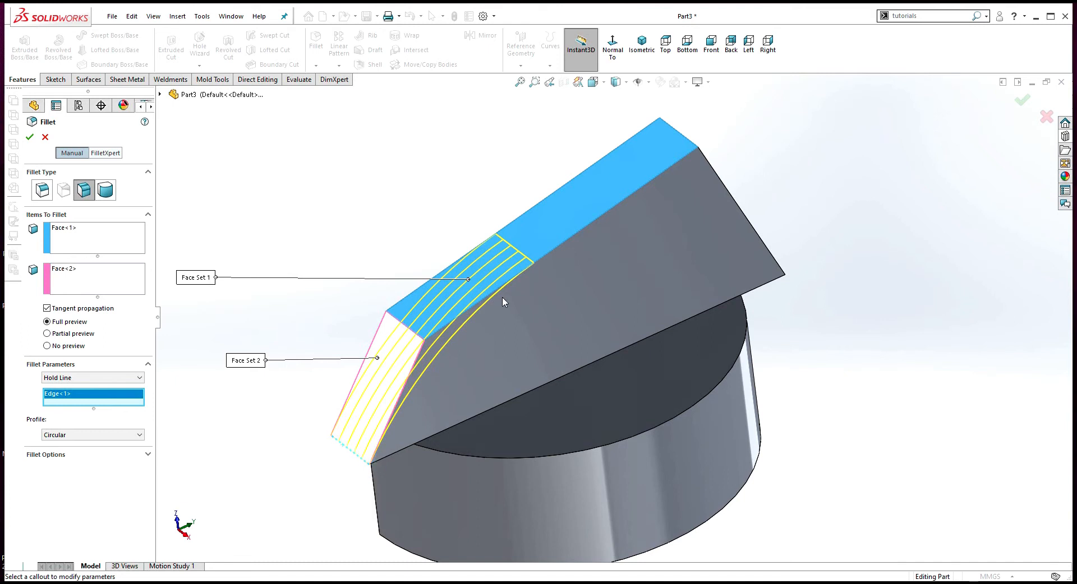
click(30, 137)
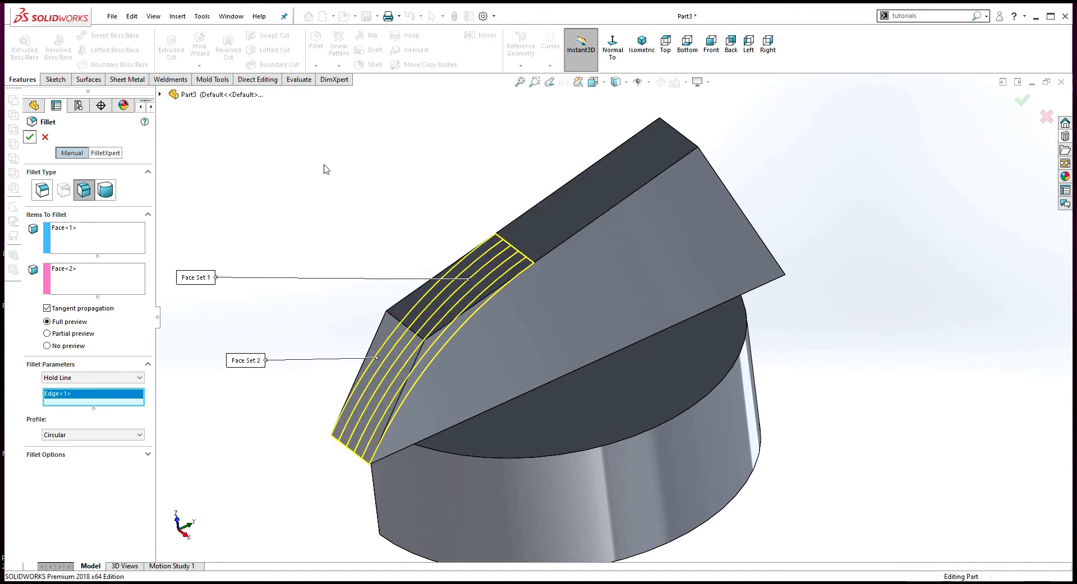
middle_drag(480, 166, 469, 193)
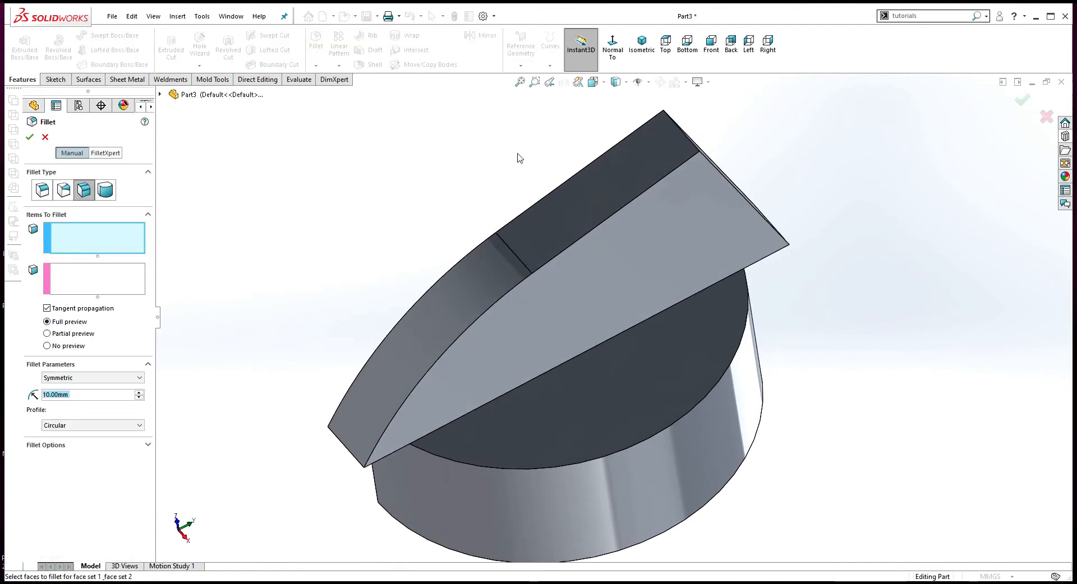
Round the upper corner edge at the free end of the four-sided boss with a 5 mm constant size fillet.
middle_drag(517, 159, 507, 183)
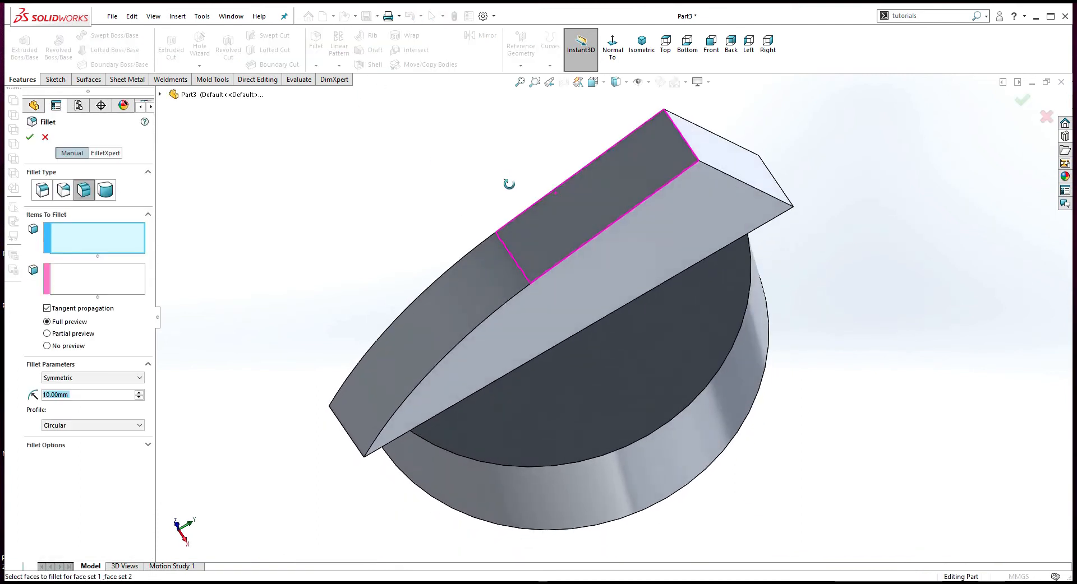
click(44, 191)
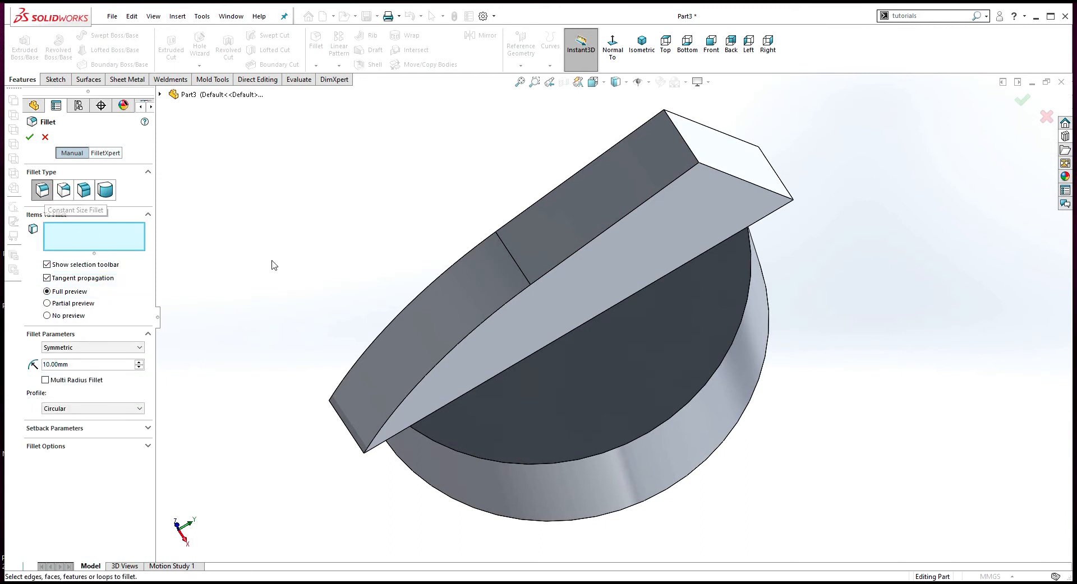
middle_drag(408, 199, 410, 219)
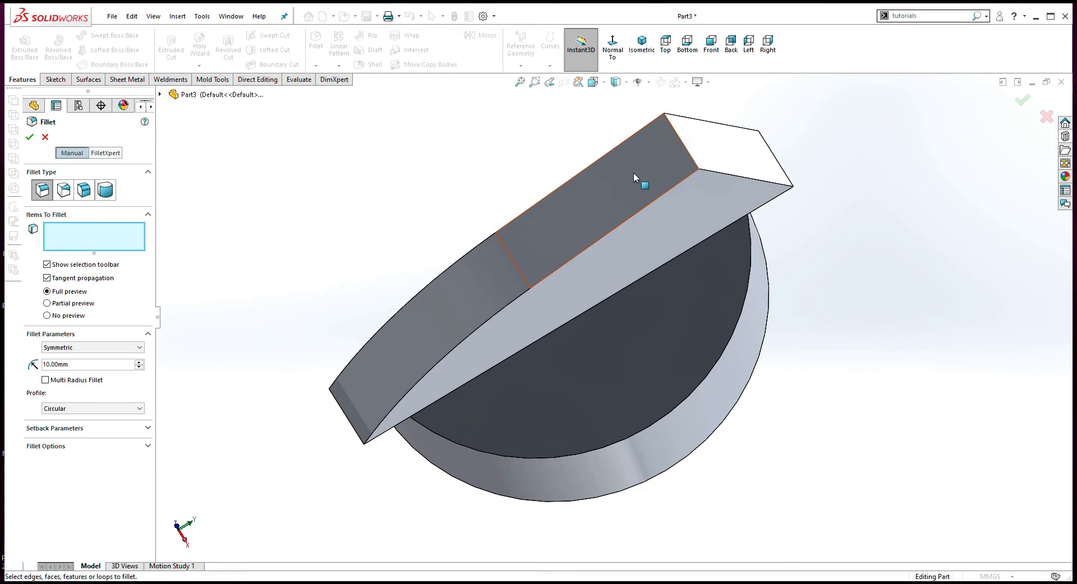
click(683, 143)
middle_drag(474, 197, 490, 146)
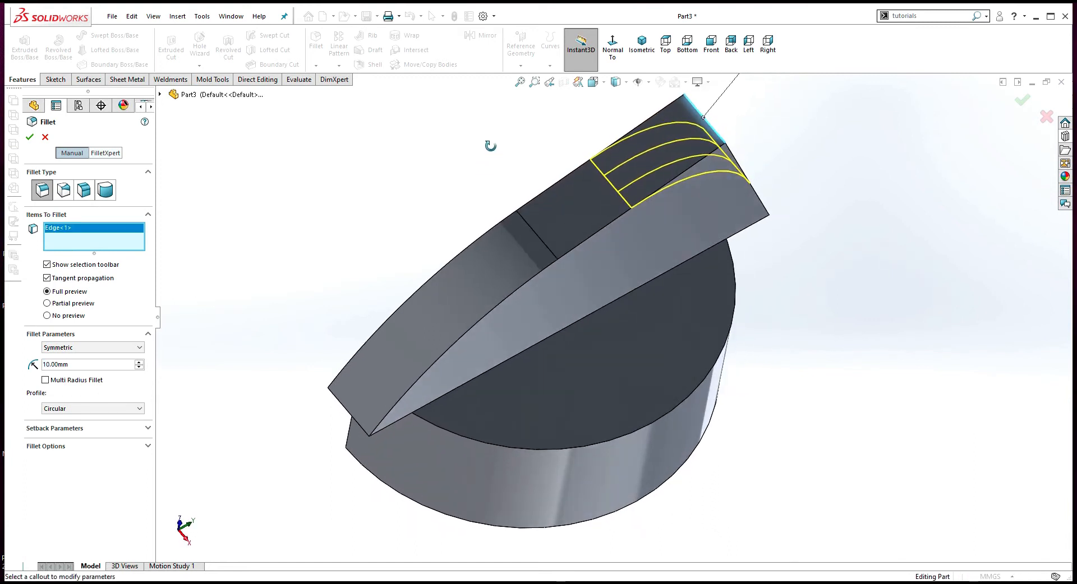
click(89, 364)
text(5)
key(Return)
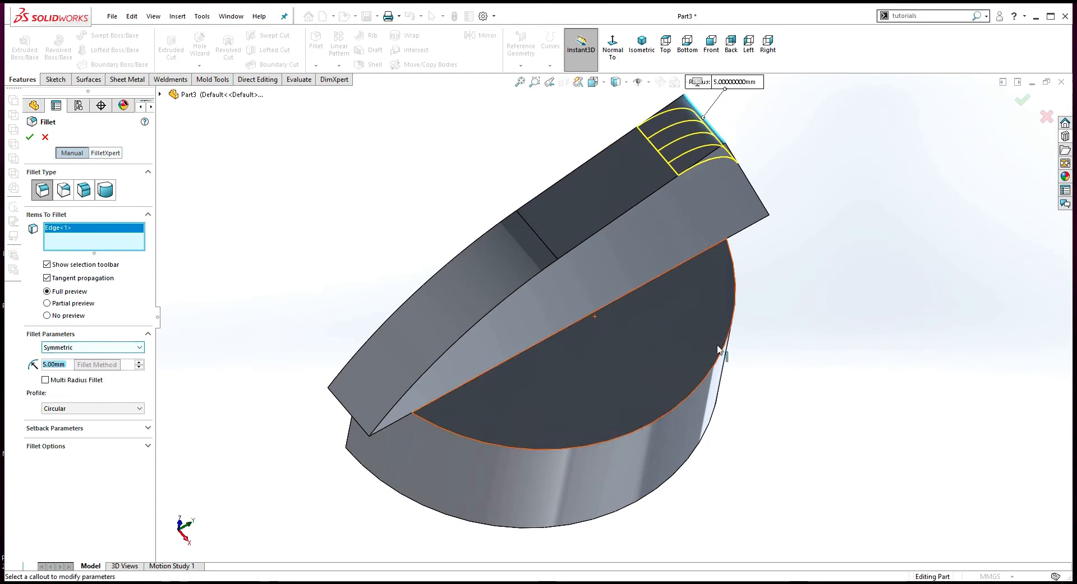
middle_drag(720, 335, 712, 273)
scroll(711, 271, up, 3)
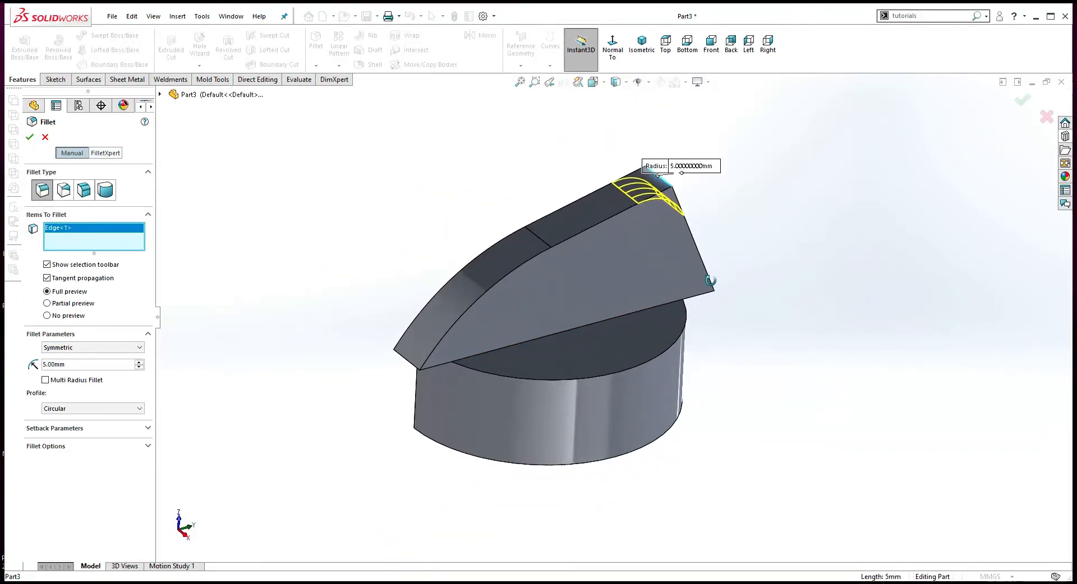
middle_drag(510, 174, 502, 187)
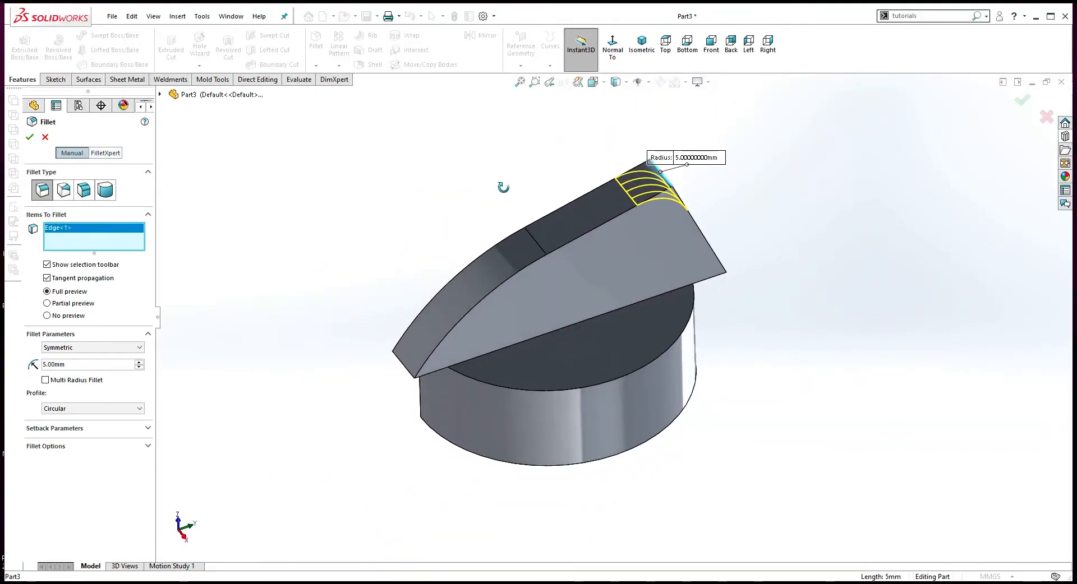
click(30, 137)
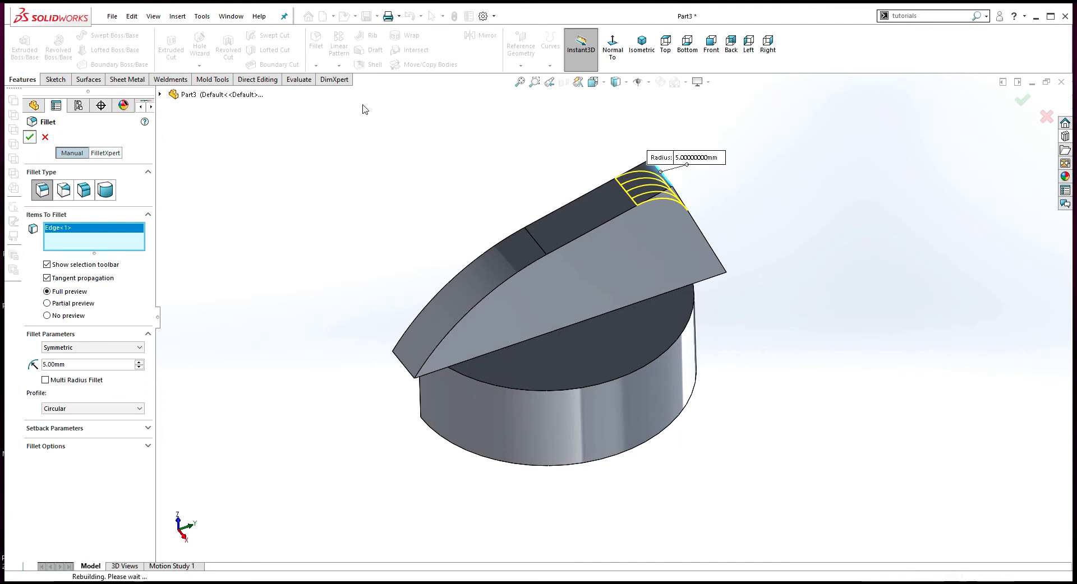
Set up an asymmetric constant size fillet on the straight edge where the four-sided boss meets the half-disc's flat face.
middle_drag(443, 183, 439, 165)
scroll(461, 221, down, 1)
middle_drag(392, 221, 395, 228)
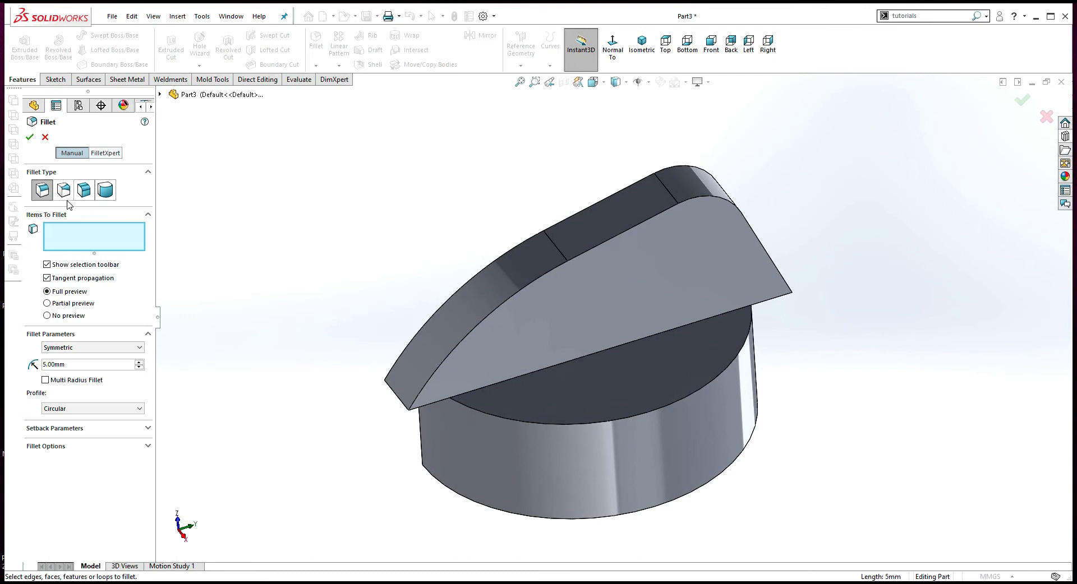
click(606, 348)
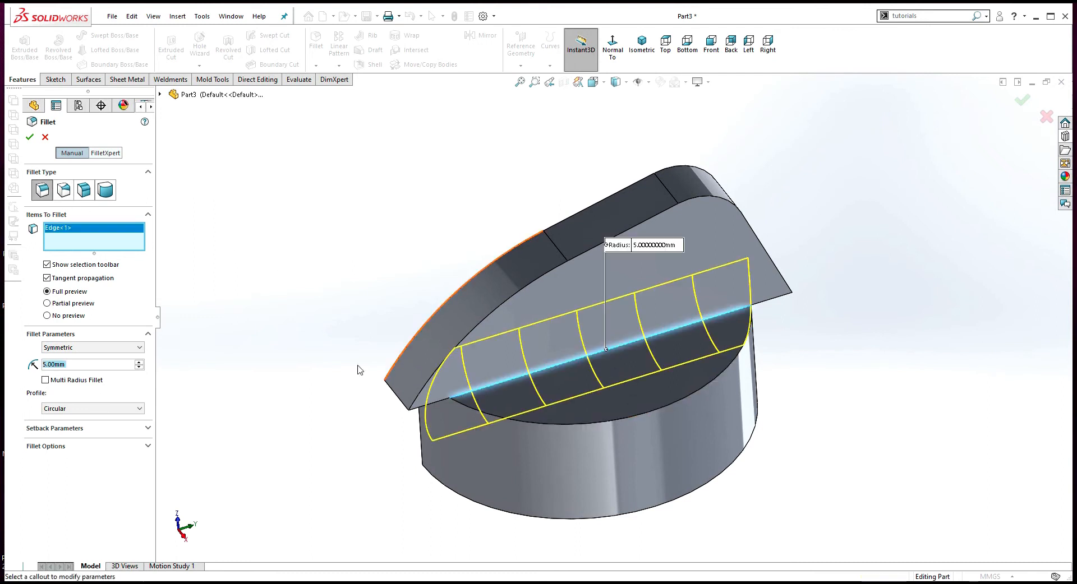
click(80, 348)
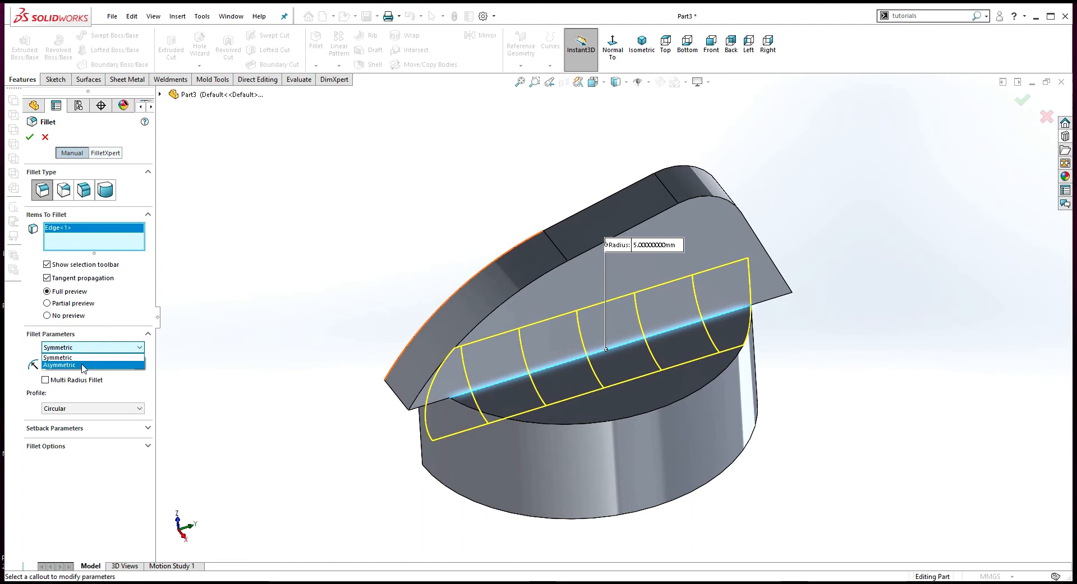
click(82, 366)
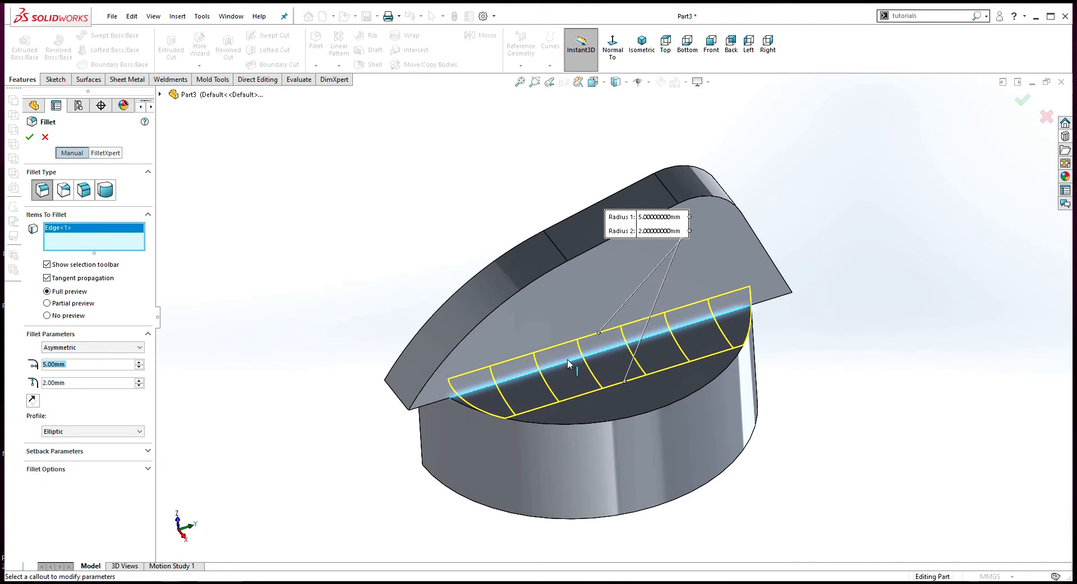
Set the asymmetric fillet's Distance 1 to 1 mm, reverse its direction, and apply it.
middle_drag(598, 480, 630, 445)
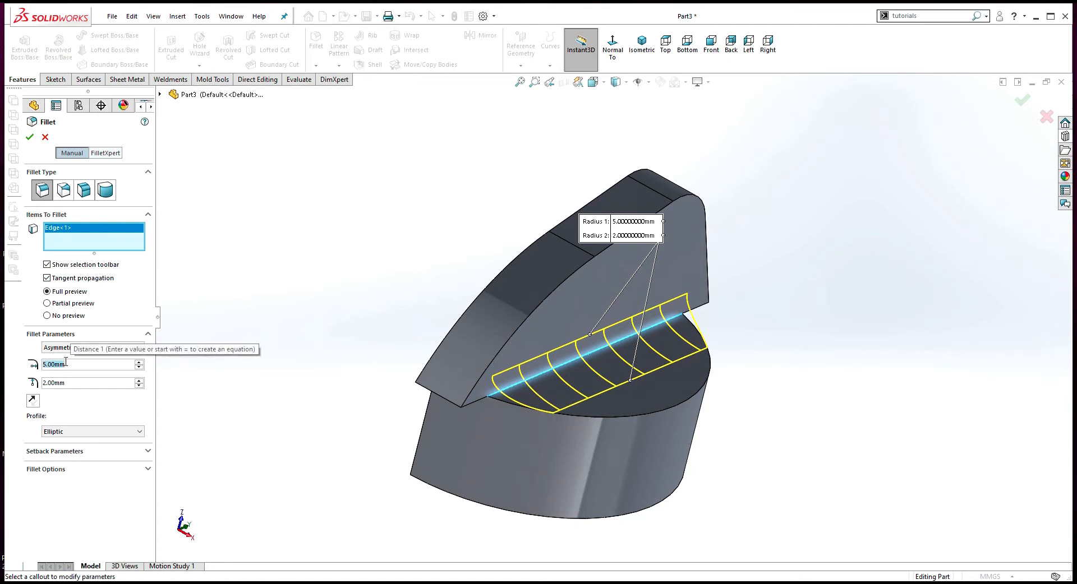
text(1)
key(Tab)
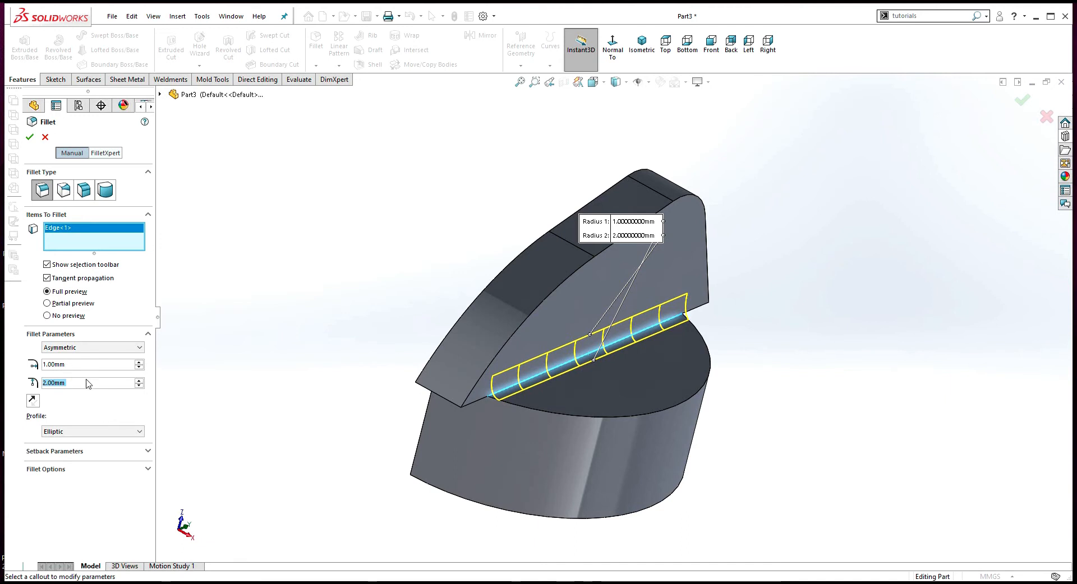
click(82, 349)
click(83, 352)
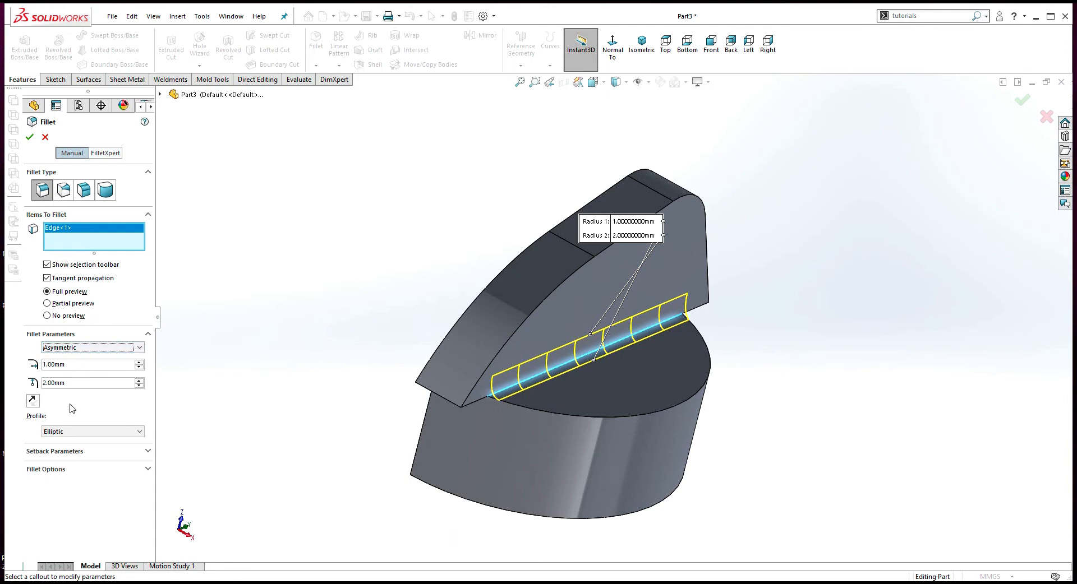
click(33, 401)
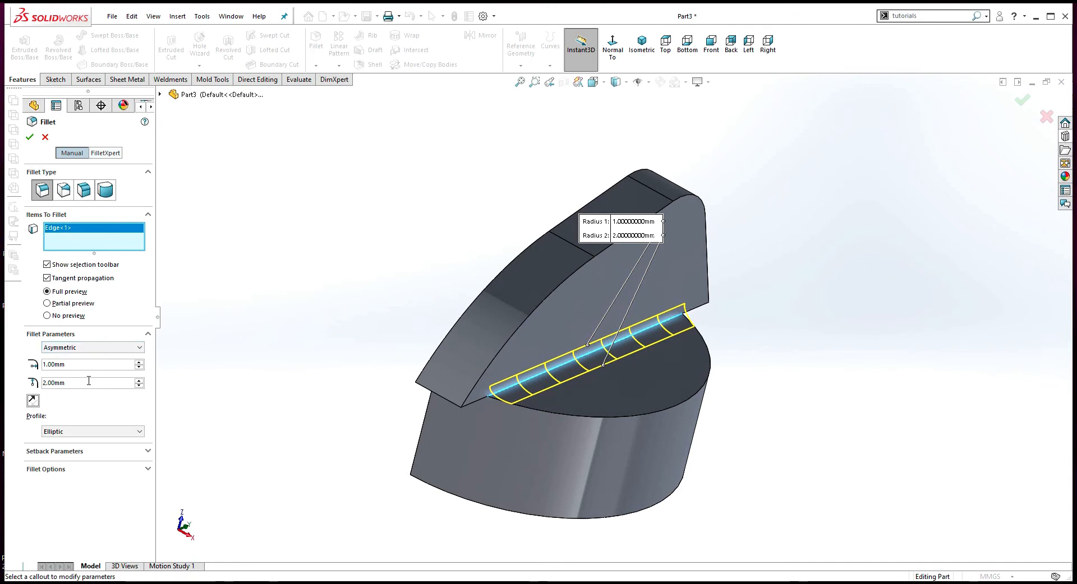
click(30, 136)
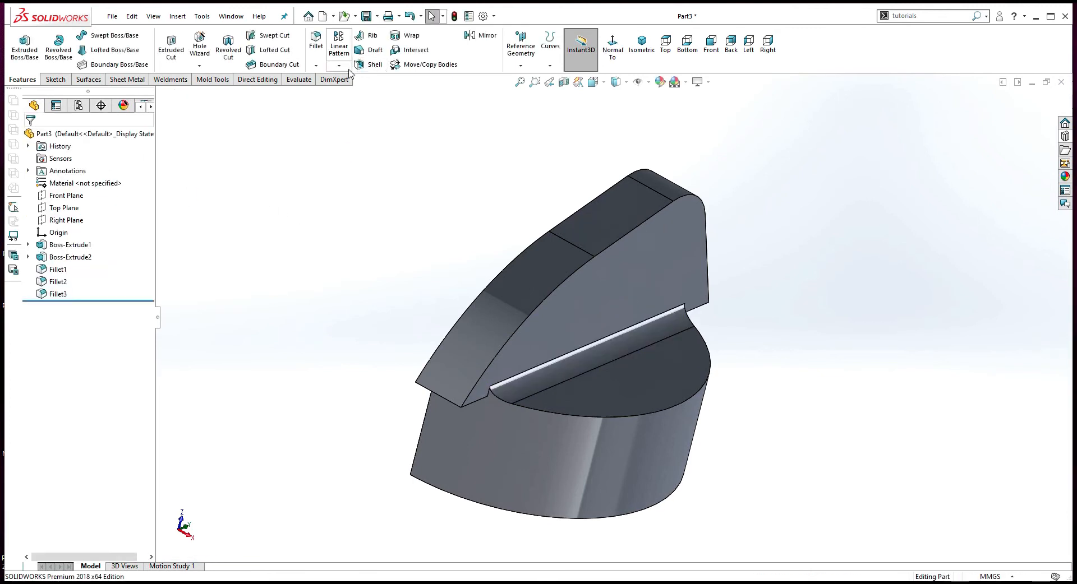
Change the model's display style to Hidden Lines Removed.
middle_drag(452, 151, 453, 167)
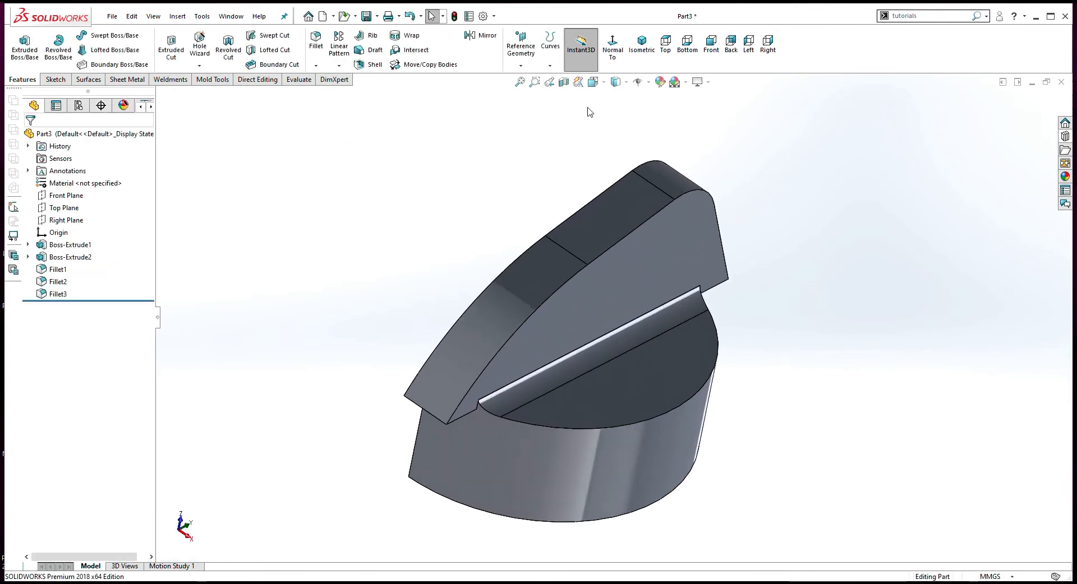
click(626, 84)
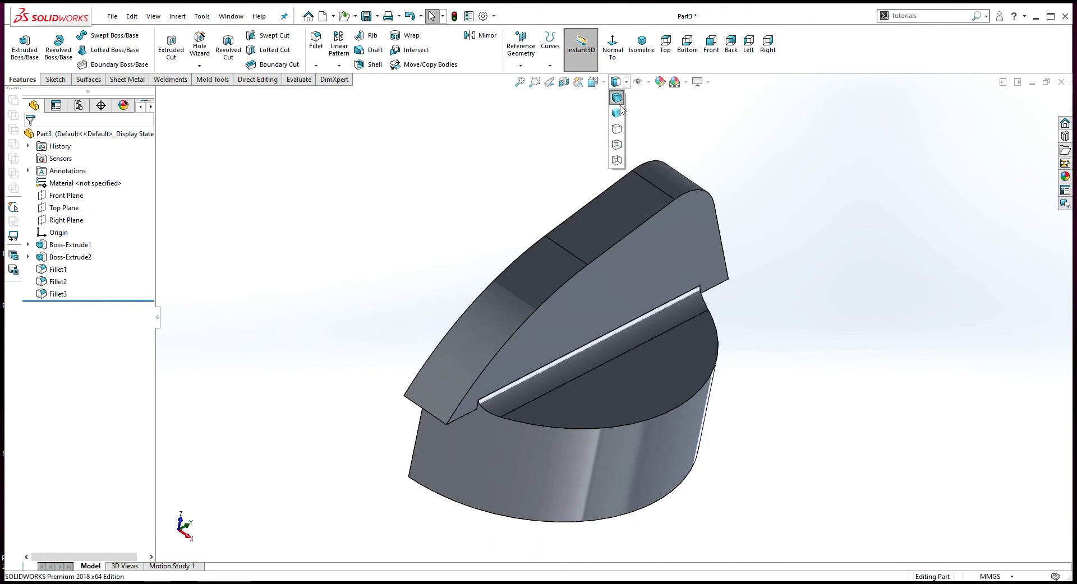
click(616, 130)
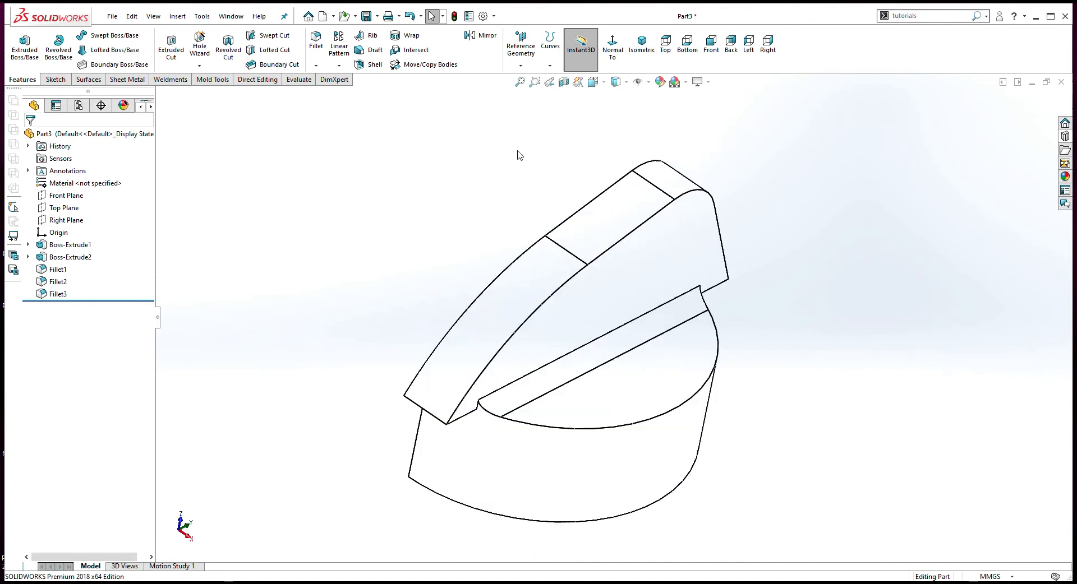
Set up a variable size fillet on the four connected edges along the four-sided boss's outline on the half-disc side.
middle_drag(506, 160, 481, 179)
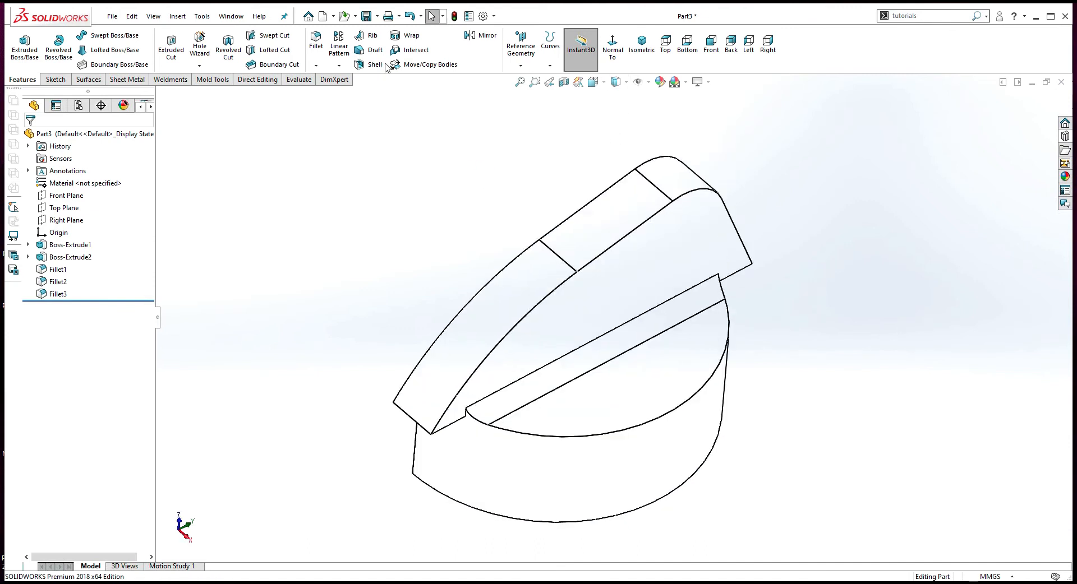
click(315, 65)
click(328, 82)
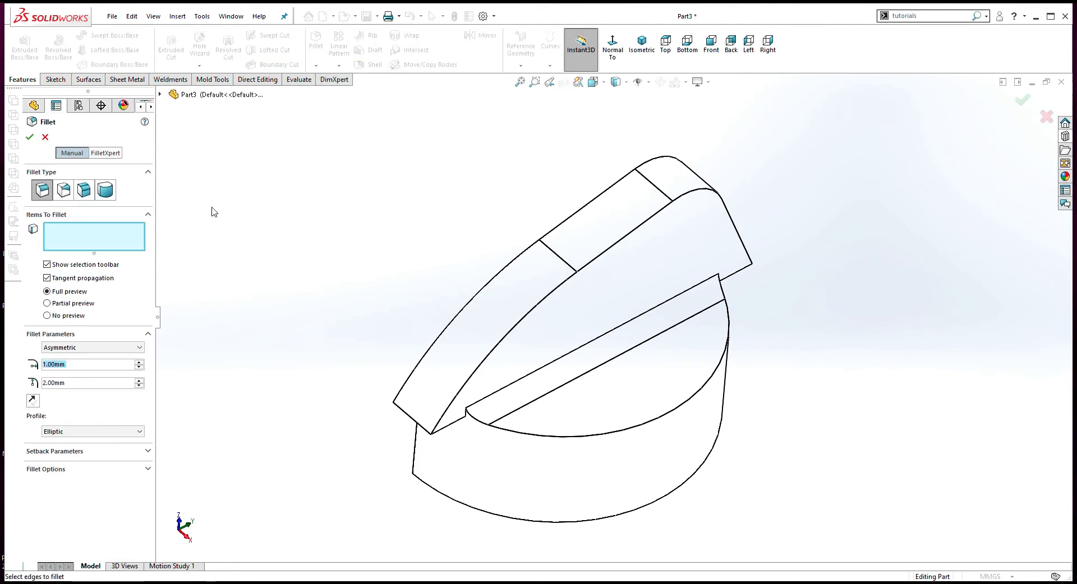
click(64, 192)
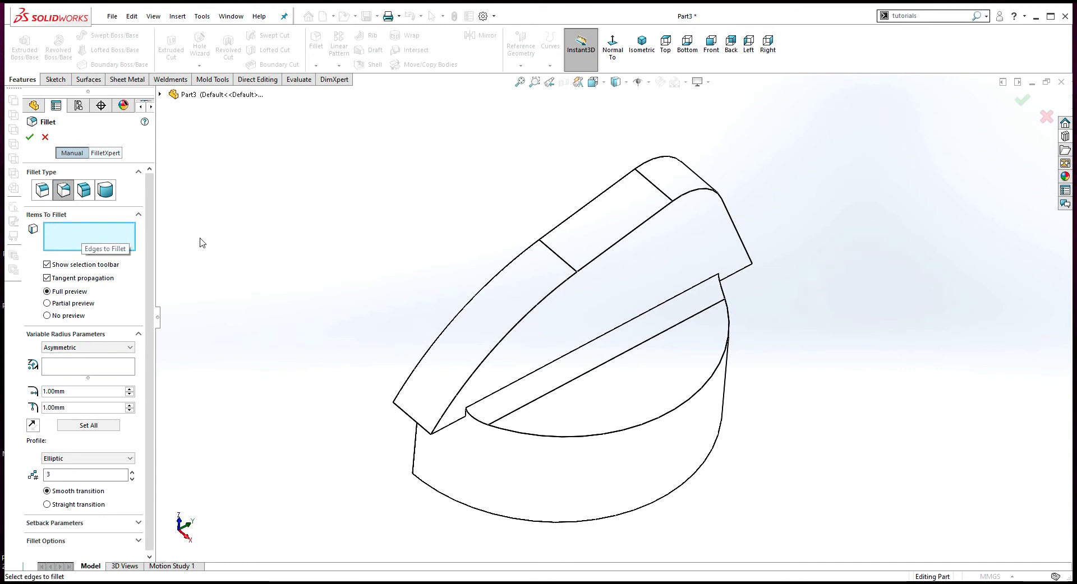
middle_drag(552, 220, 525, 236)
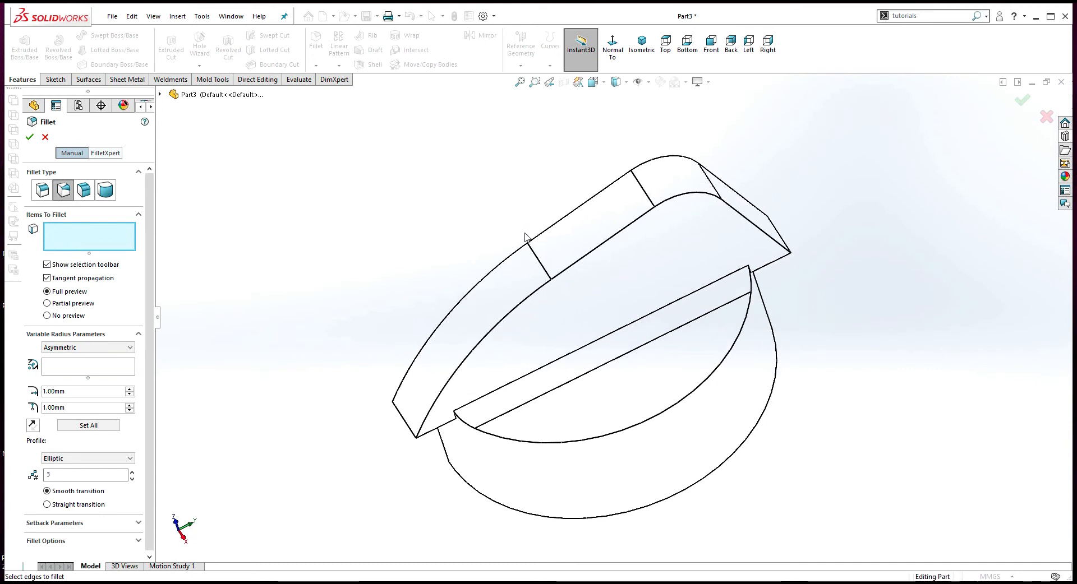
click(751, 227)
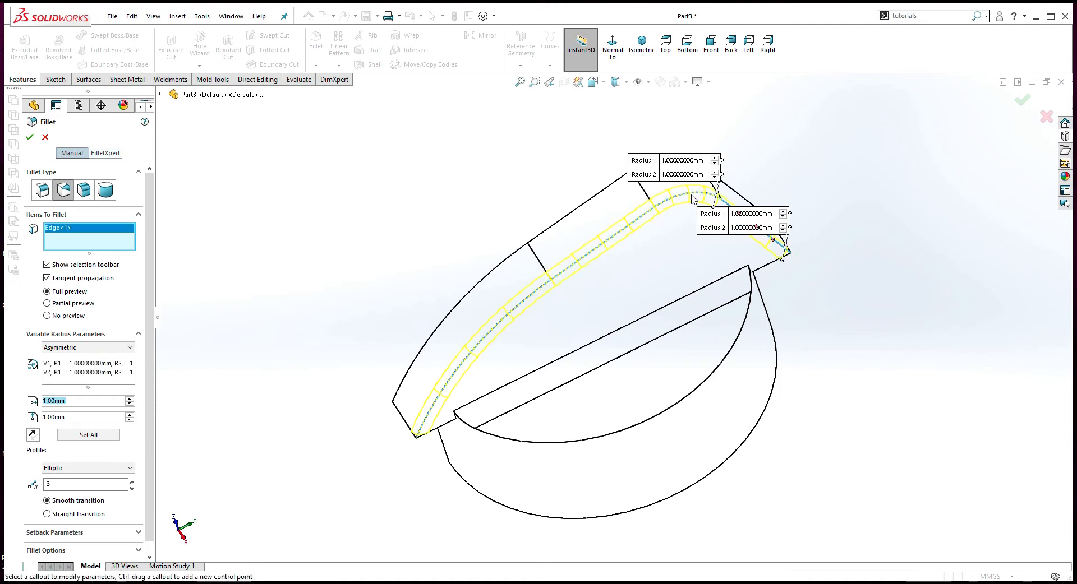
click(692, 198)
click(603, 244)
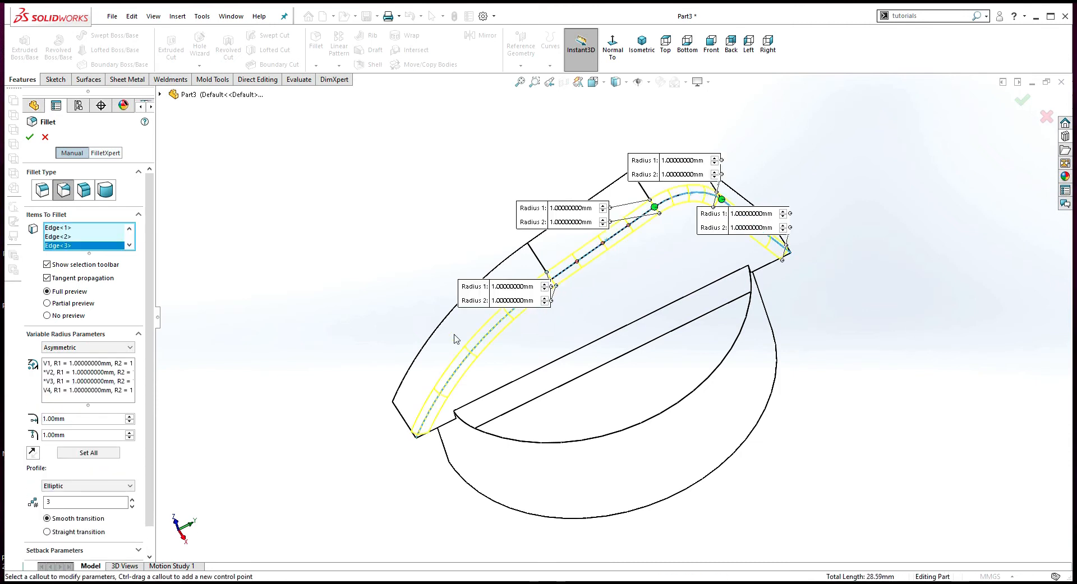
click(493, 341)
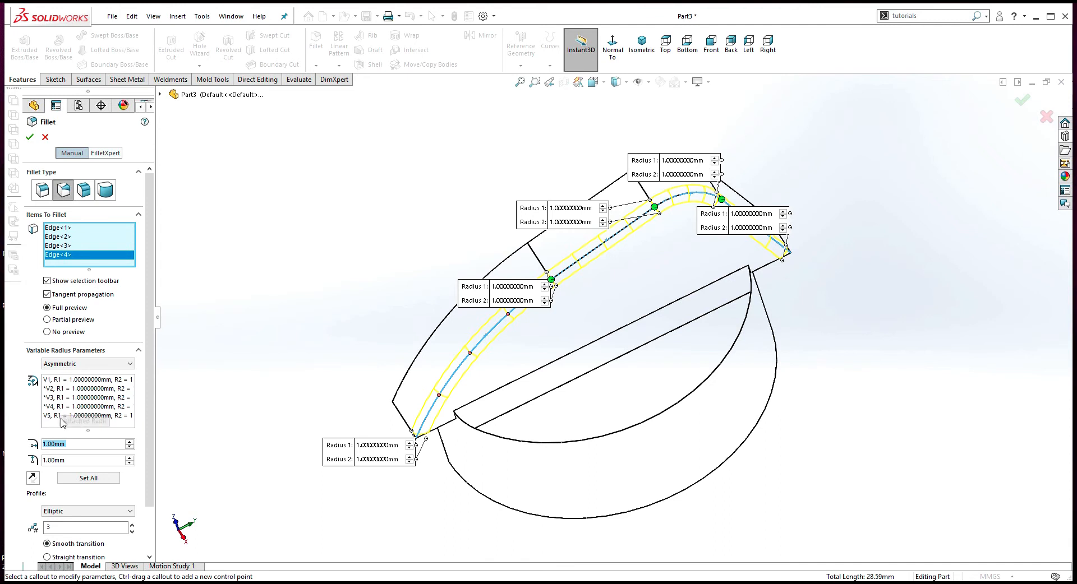
Set Distance 1 to 1.5 mm at control points V2, V3 and V4, and apply the variable size fillet.
click(87, 382)
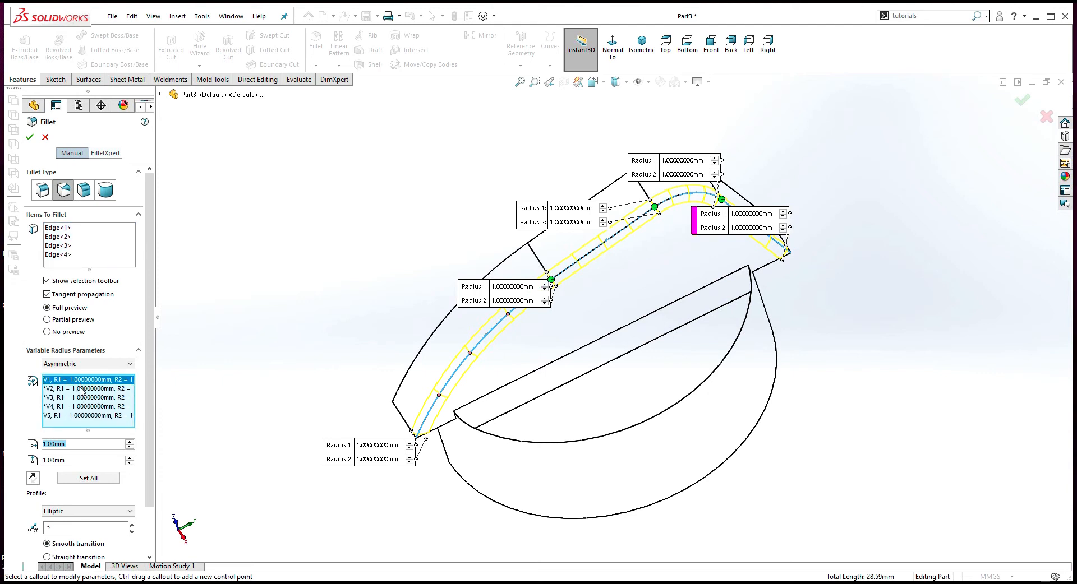
click(86, 388)
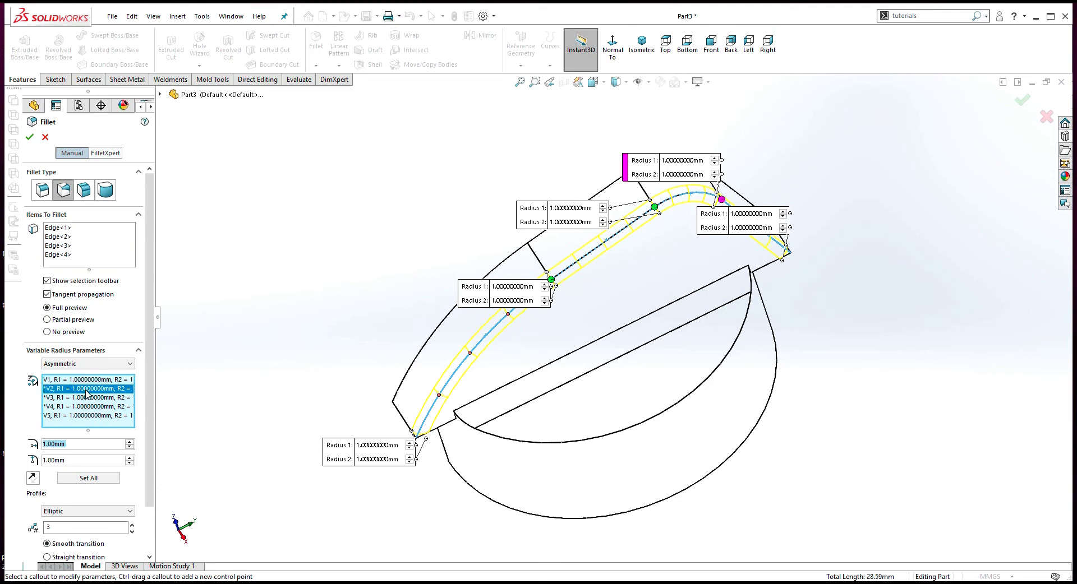
text(1.5)
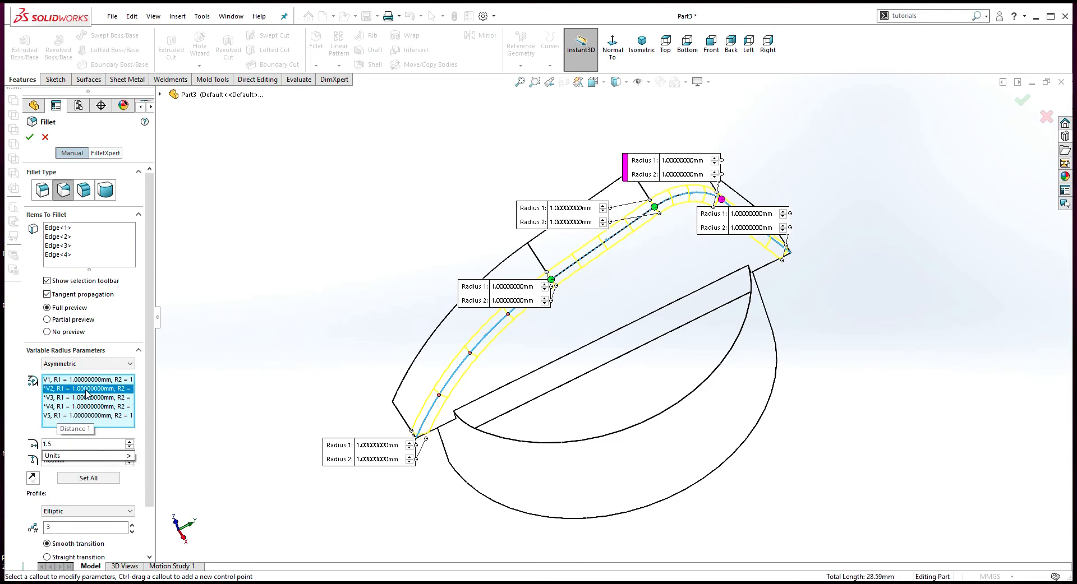
key(Return)
click(91, 397)
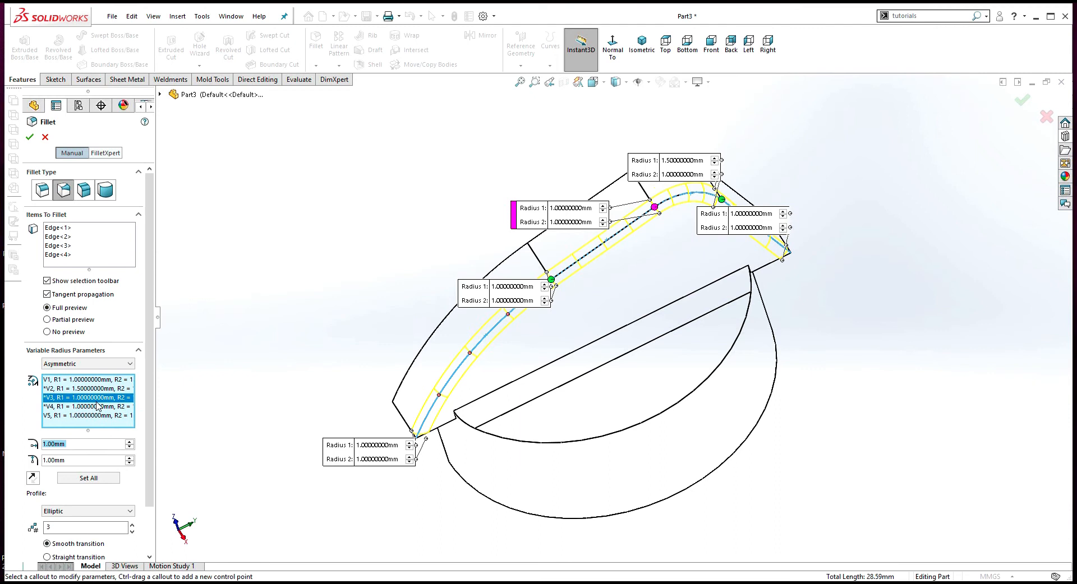
text(1.5)
key(Return)
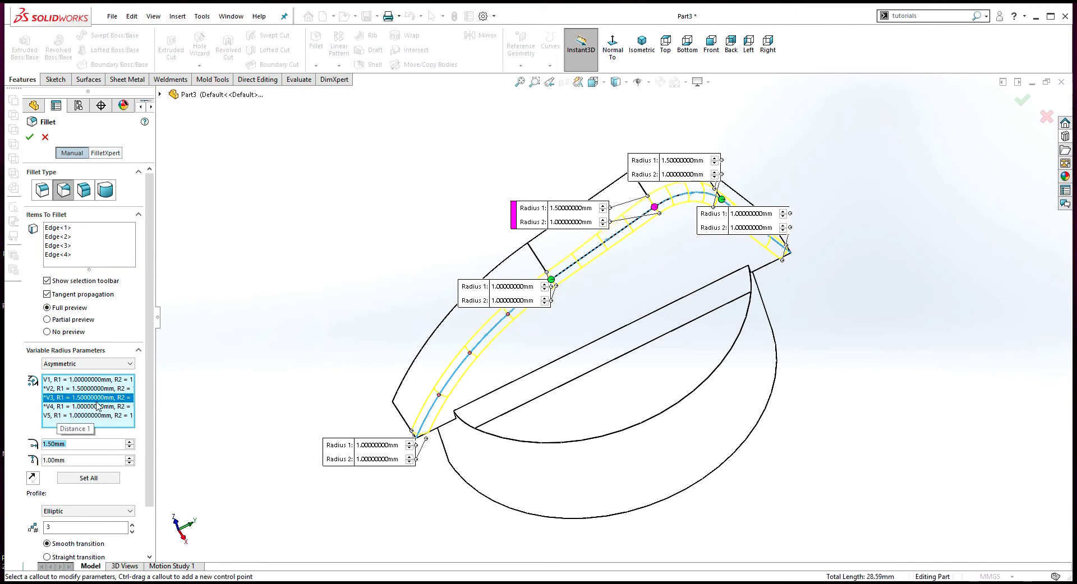
click(98, 407)
text(1.5)
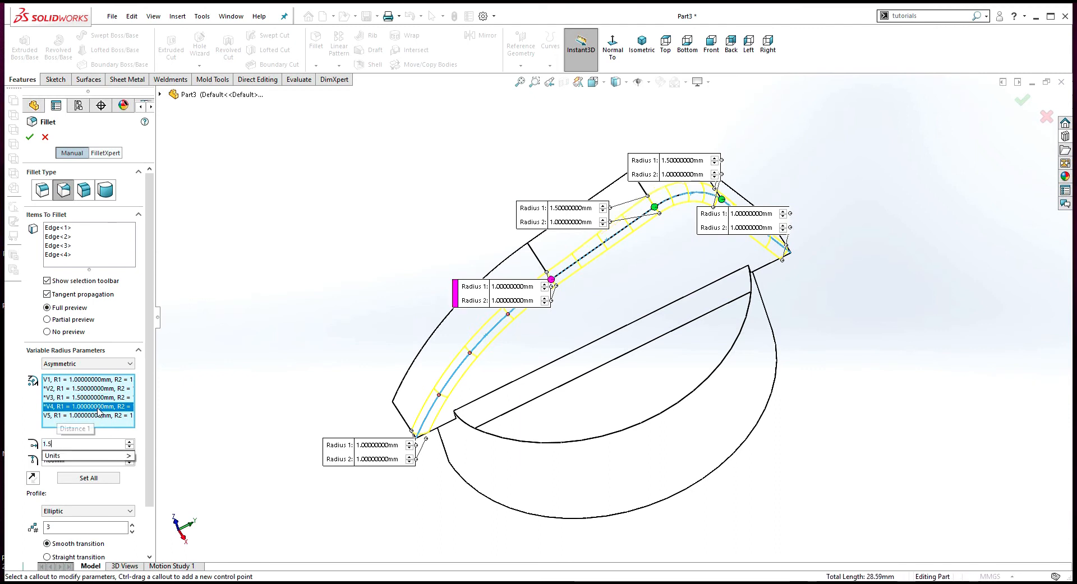
key(Return)
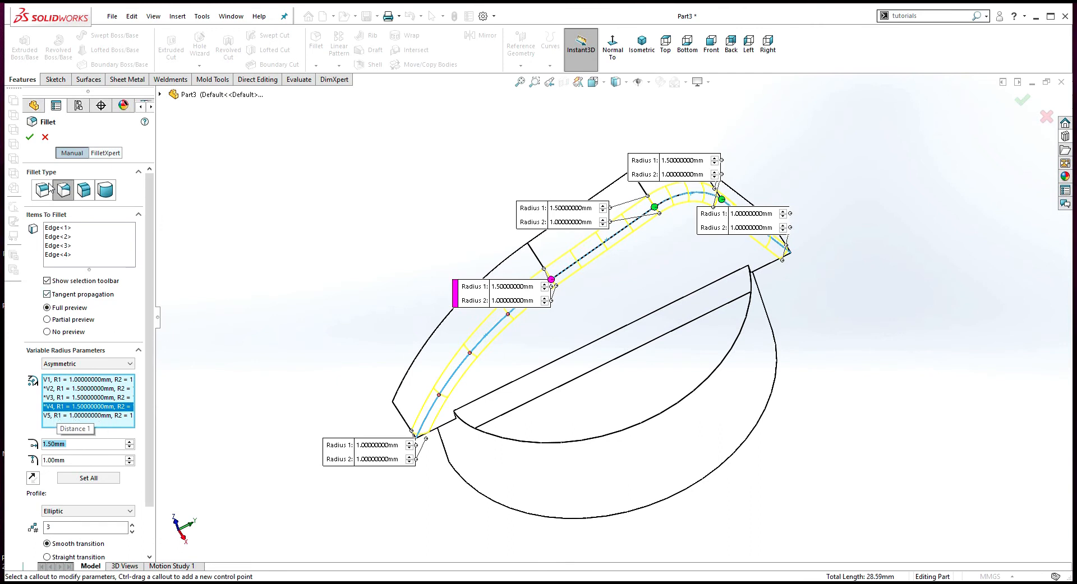
click(30, 137)
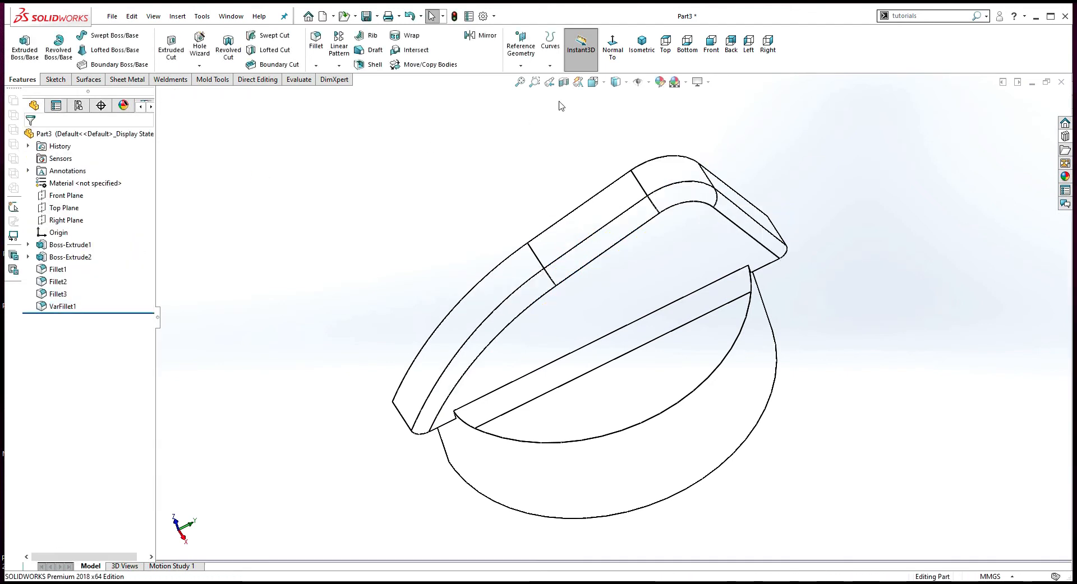
Change the model's display style to Shaded With Edges.
click(626, 82)
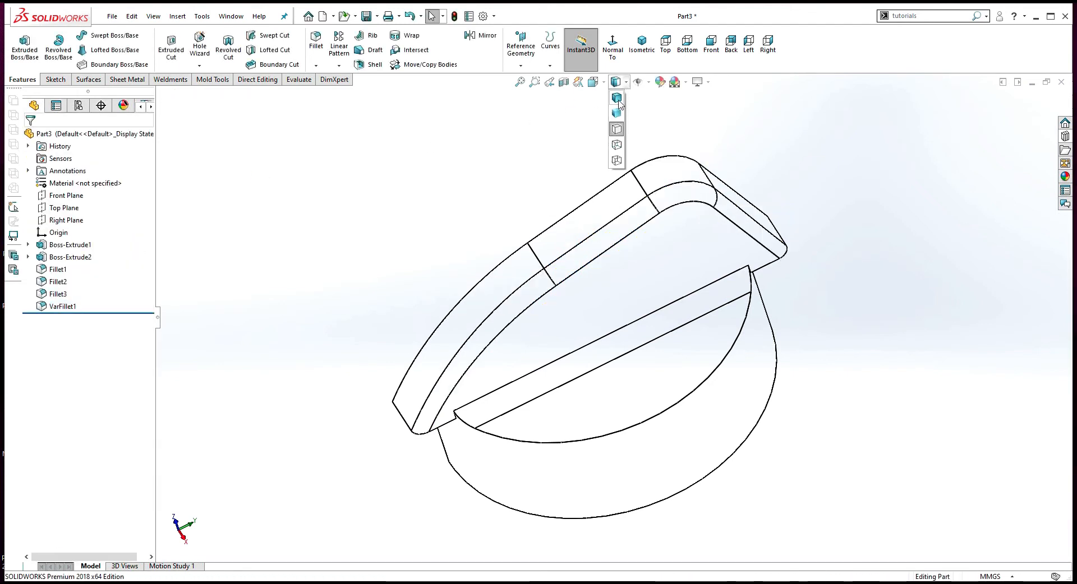
click(616, 98)
mouse_move(567, 153)
middle_down()
mouse_move(717, 258)
mouse_move(678, 241)
mouse_move(597, 252)
middle_up()
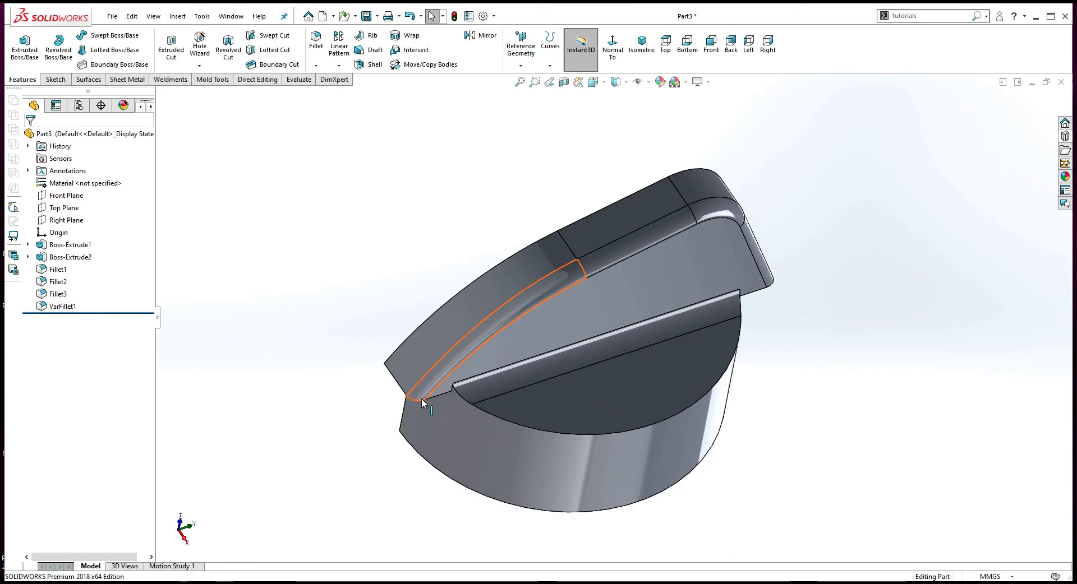
middle_drag(317, 298, 362, 359)
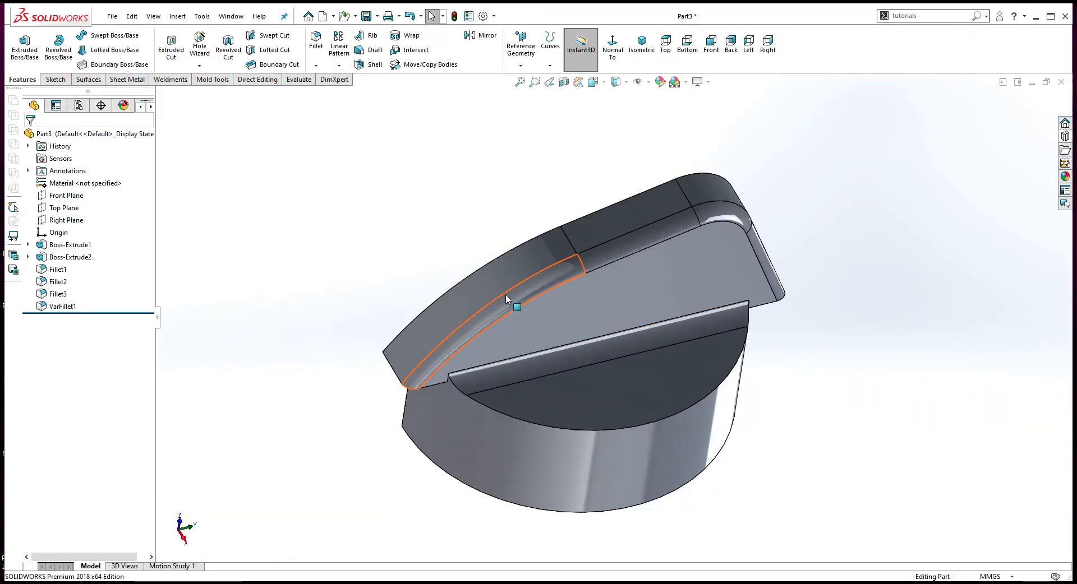
middle_drag(427, 311, 520, 257)
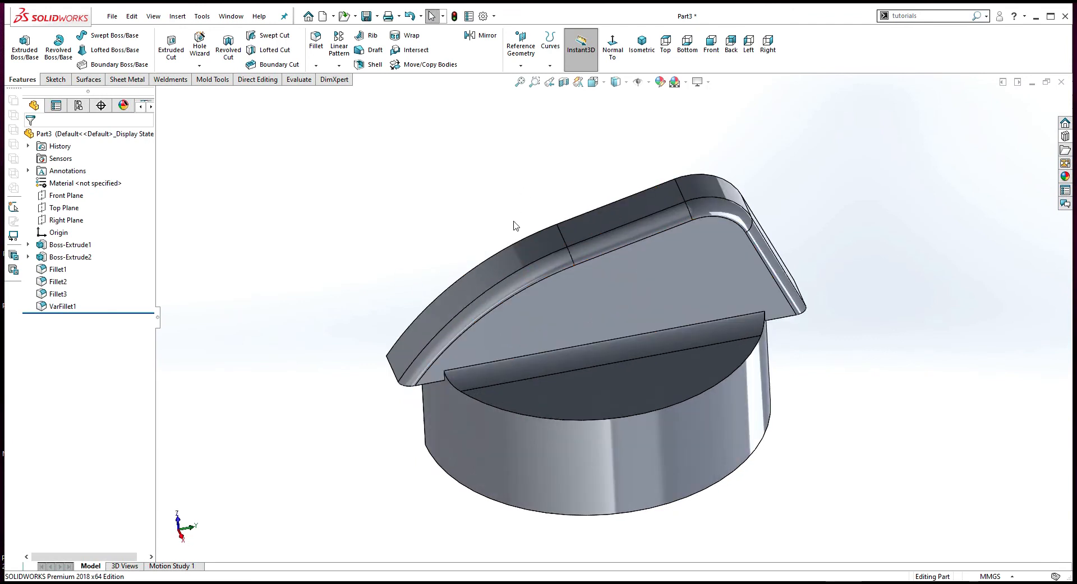
middle_drag(515, 226, 639, 317)
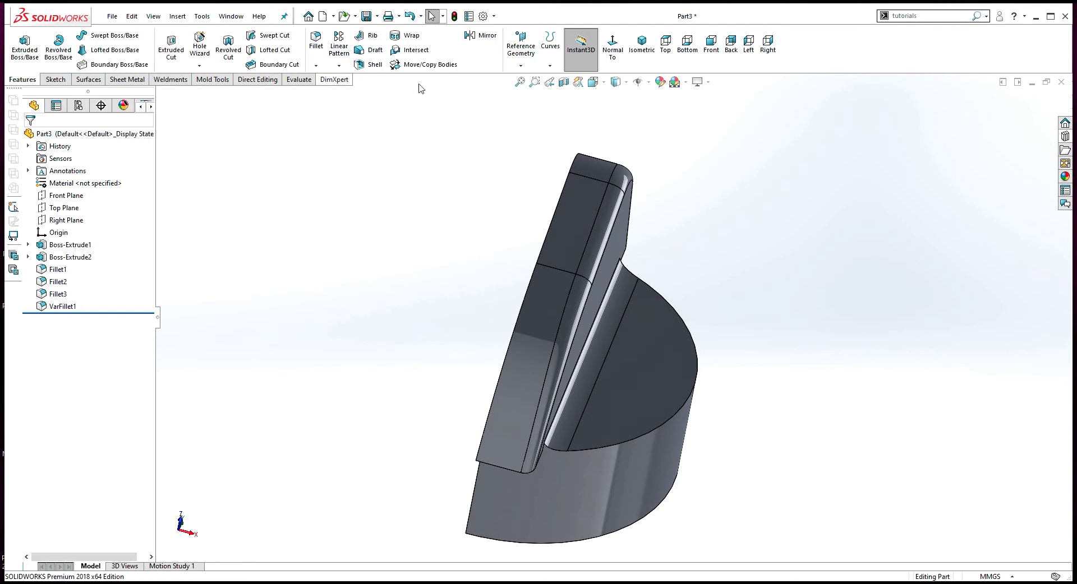
Mirror the whole solid body about the Right Plane, with Merge solids enabled.
click(481, 35)
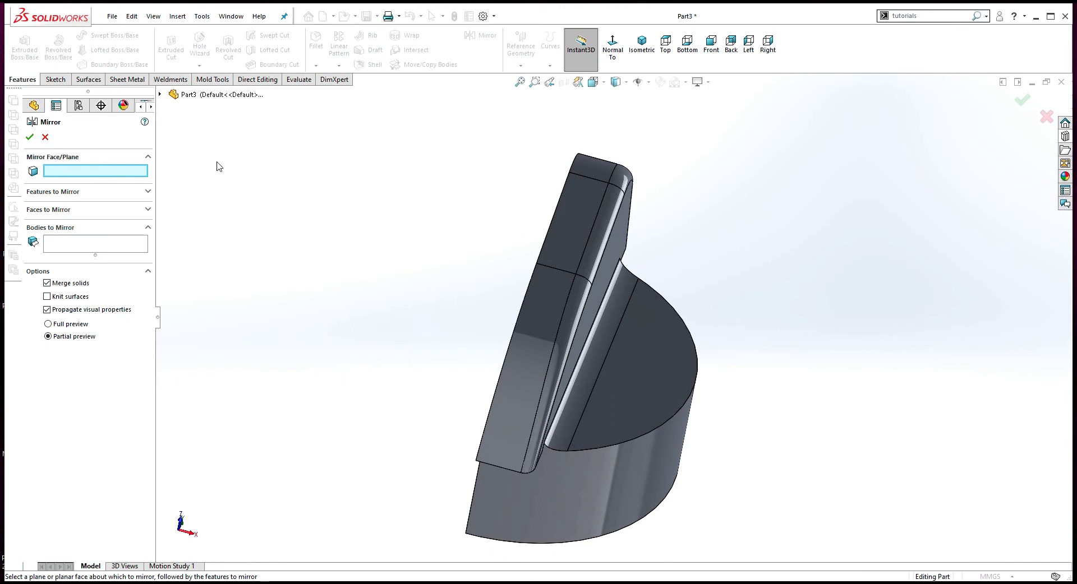
click(160, 94)
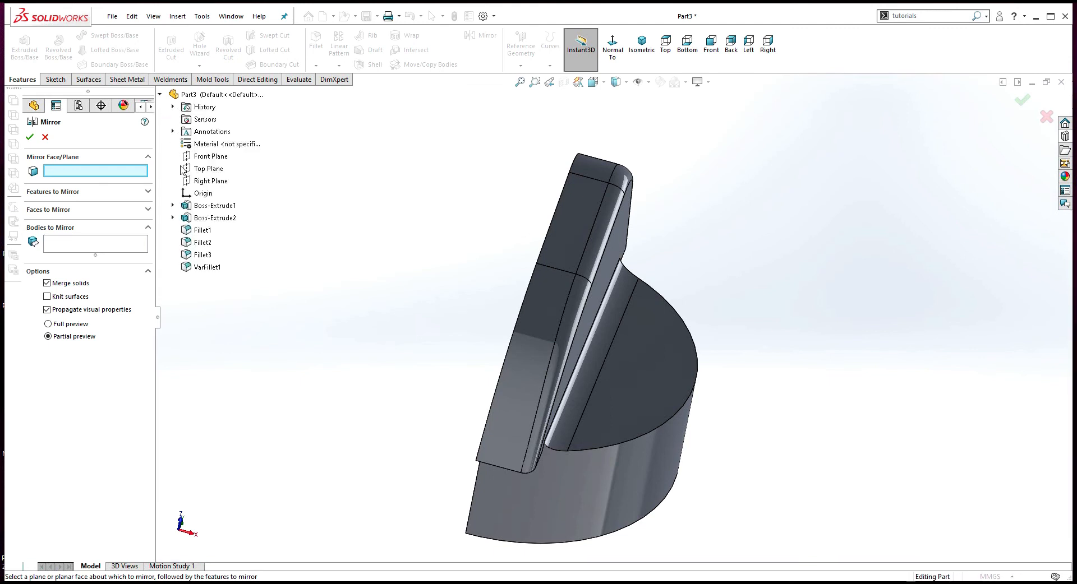
click(210, 181)
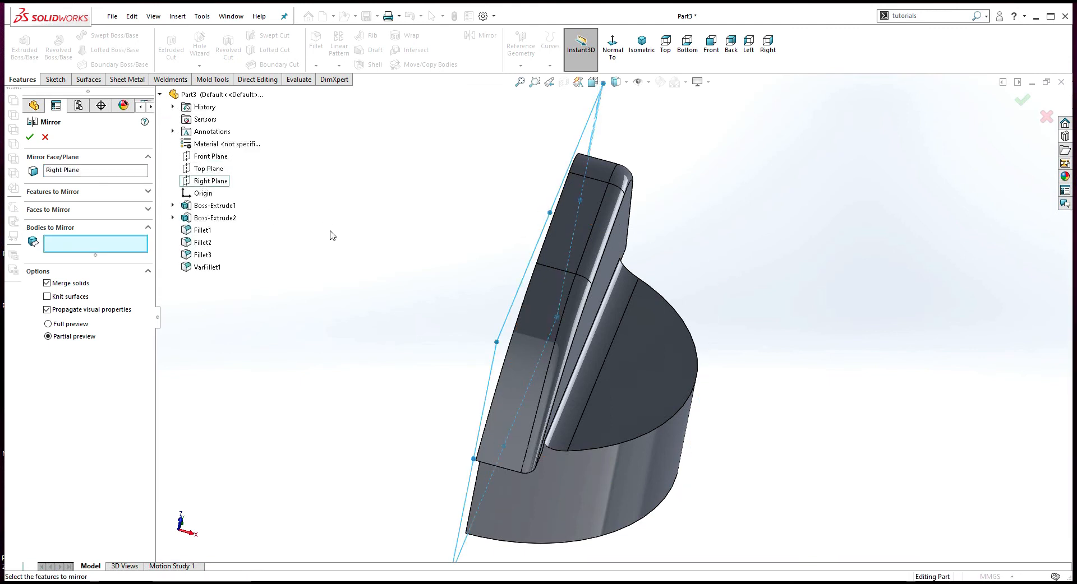
click(72, 192)
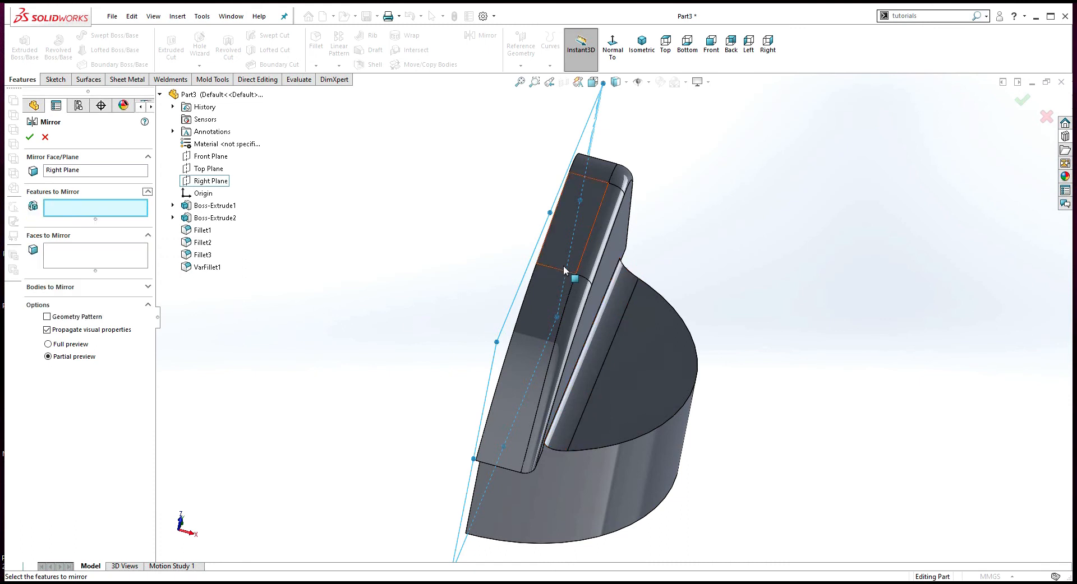
click(76, 257)
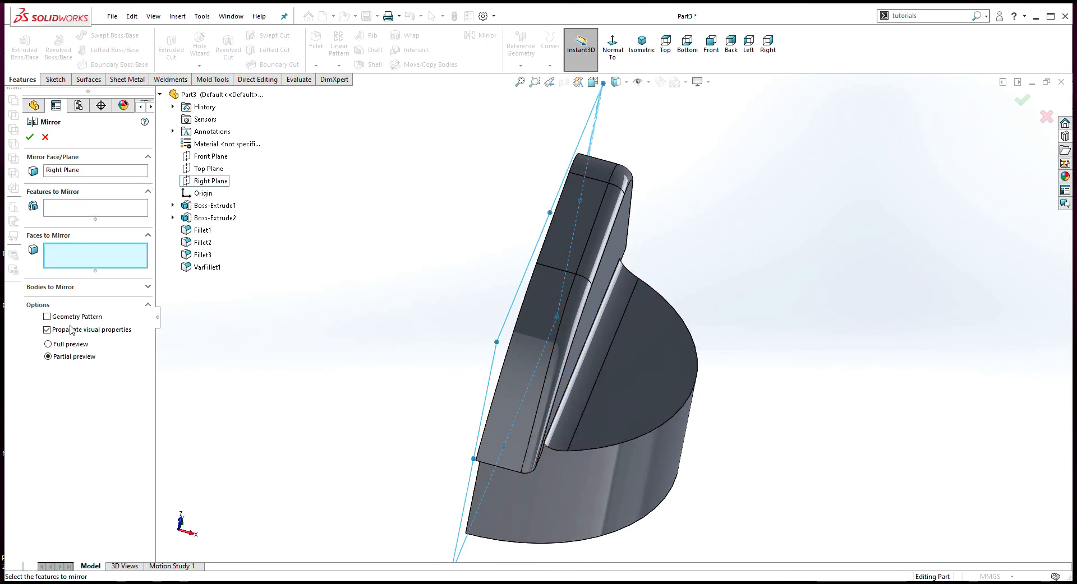
click(56, 288)
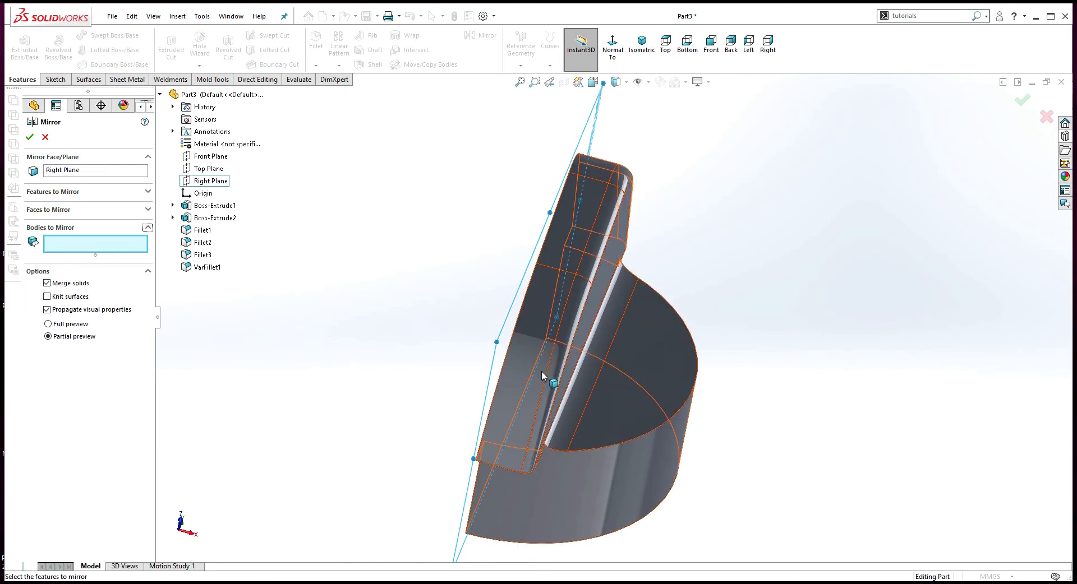
click(637, 352)
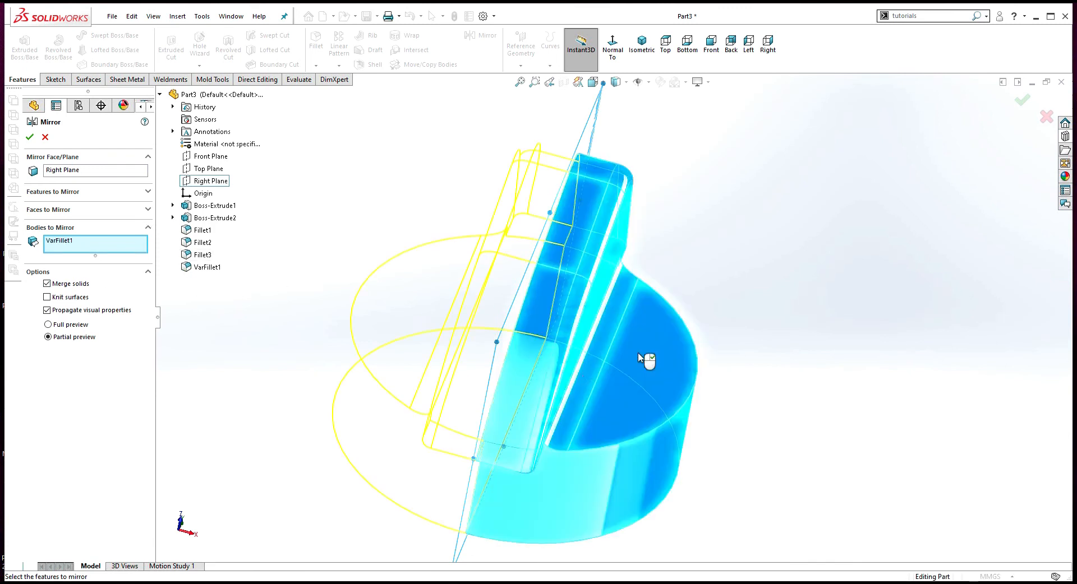
middle_drag(537, 443, 548, 438)
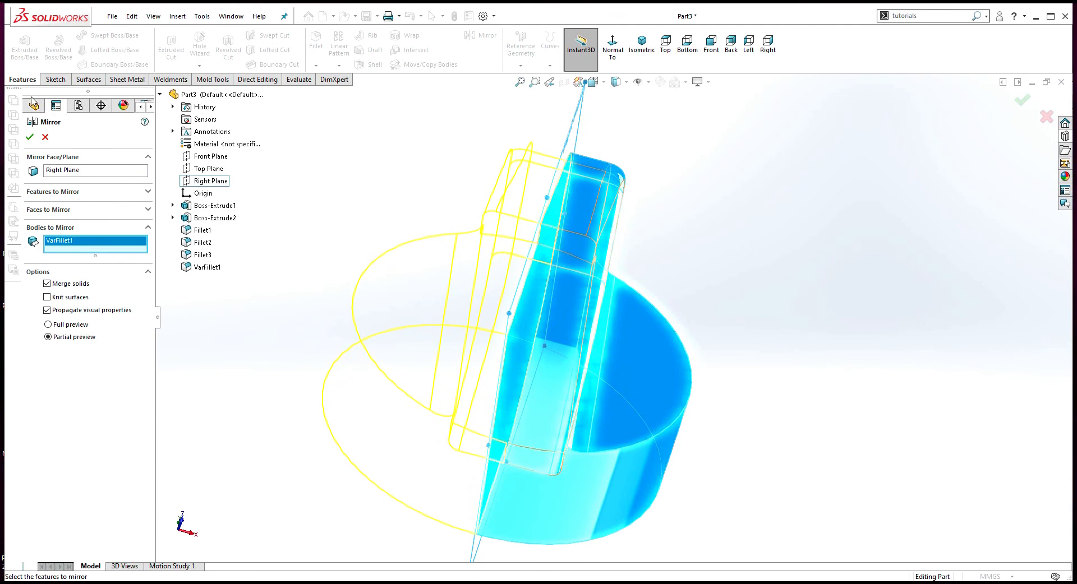
click(29, 137)
mouse_move(391, 219)
middle_down()
mouse_move(485, 284)
mouse_move(578, 276)
mouse_move(517, 247)
mouse_move(529, 204)
mouse_move(543, 300)
mouse_move(512, 340)
mouse_move(510, 427)
mouse_move(499, 413)
mouse_move(550, 181)
mouse_move(558, 207)
middle_up()
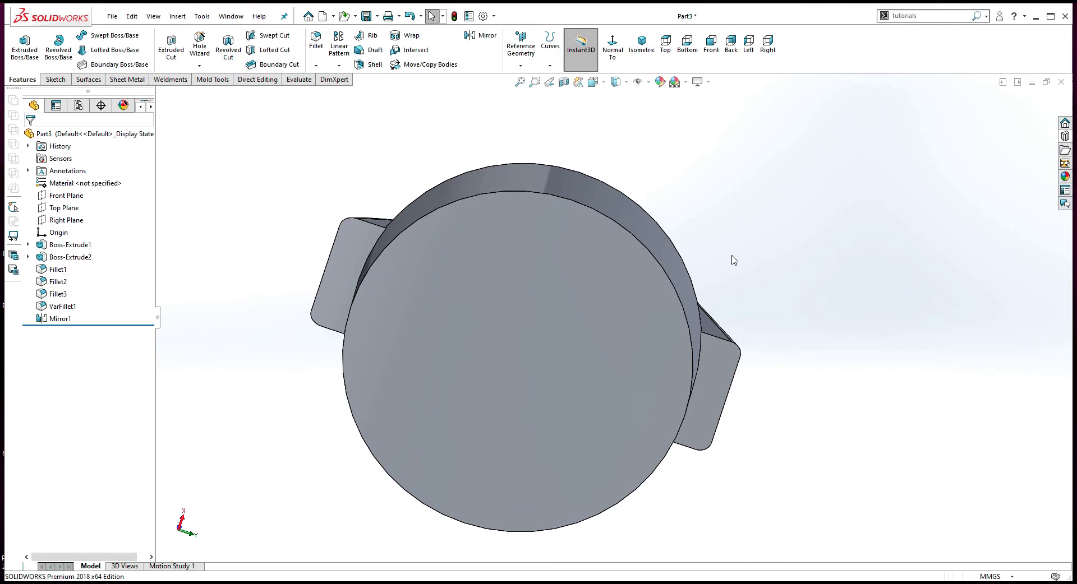
mouse_move(733, 260)
middle_down()
mouse_move(776, 205)
mouse_move(731, 272)
middle_up()
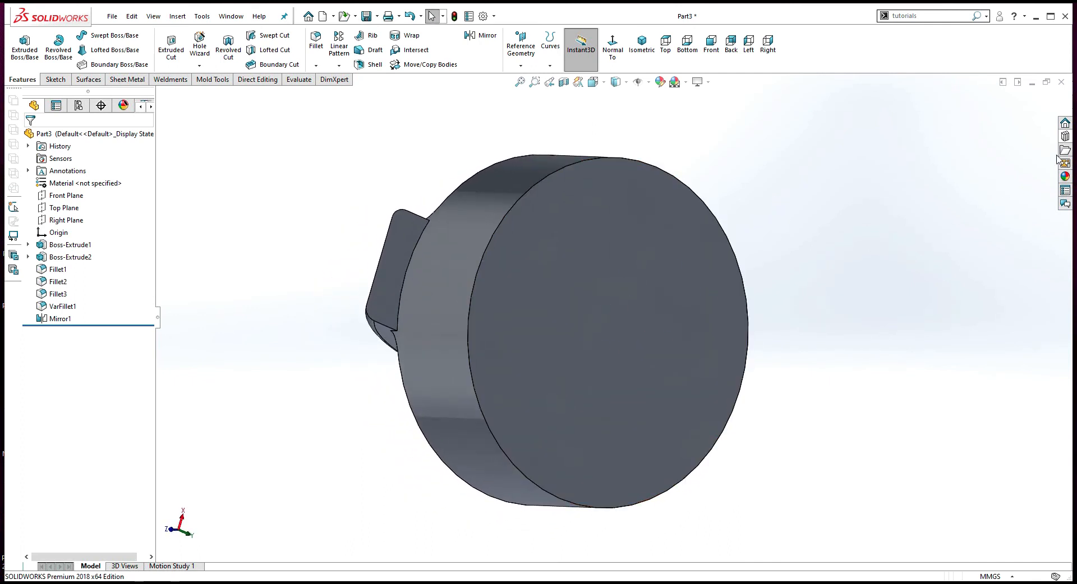
click(1065, 139)
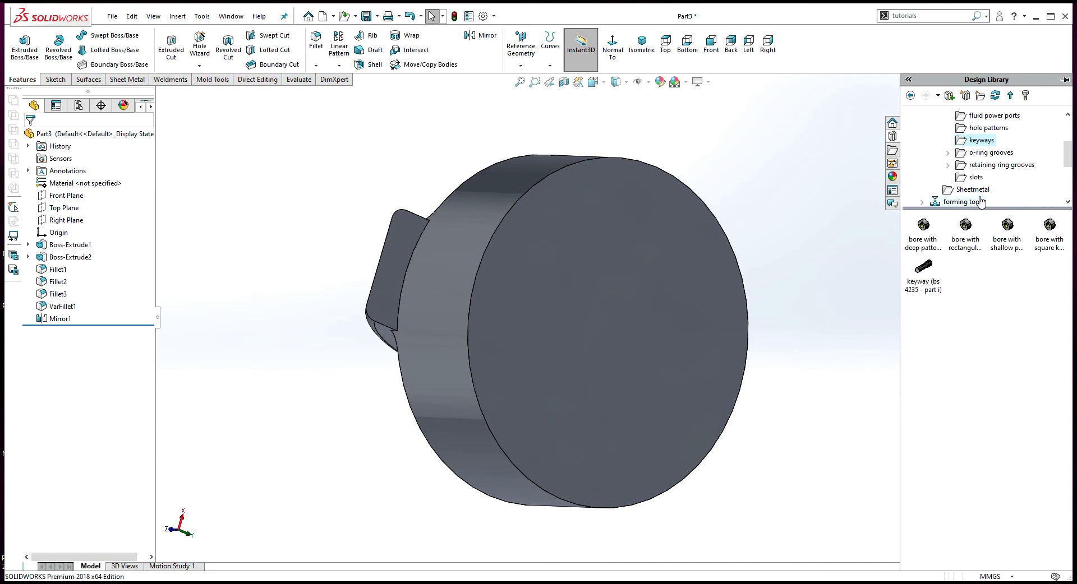
click(910, 95)
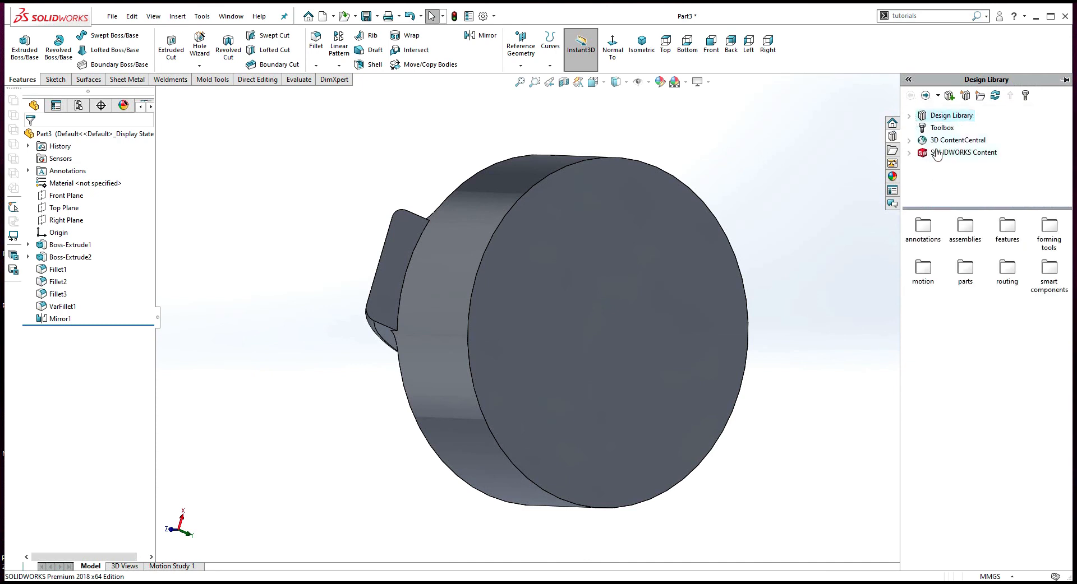
click(909, 80)
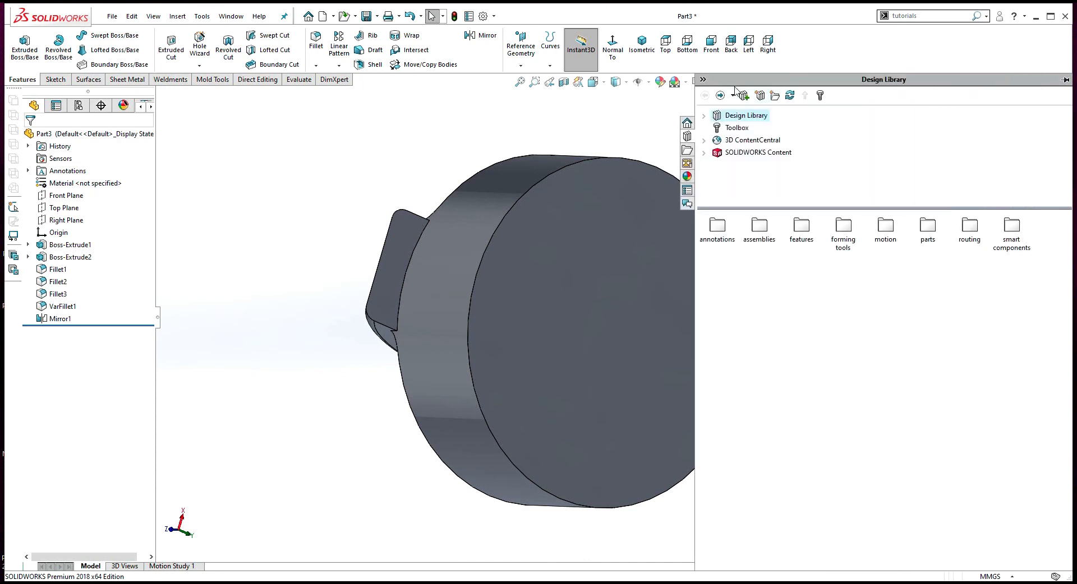
click(703, 80)
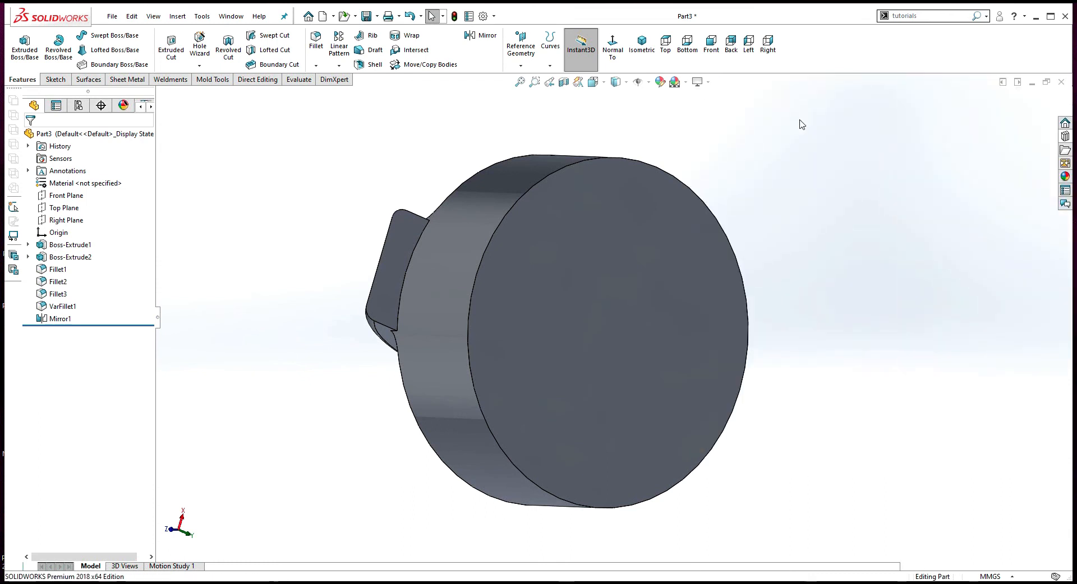
Open the metric keyways folder under features in the Design Library.
click(1065, 139)
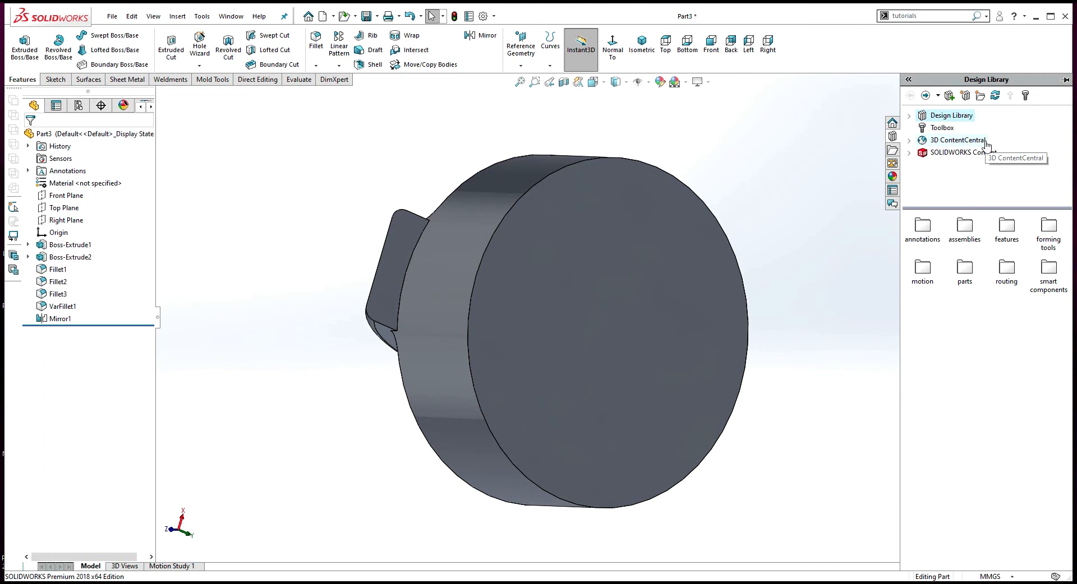
click(910, 116)
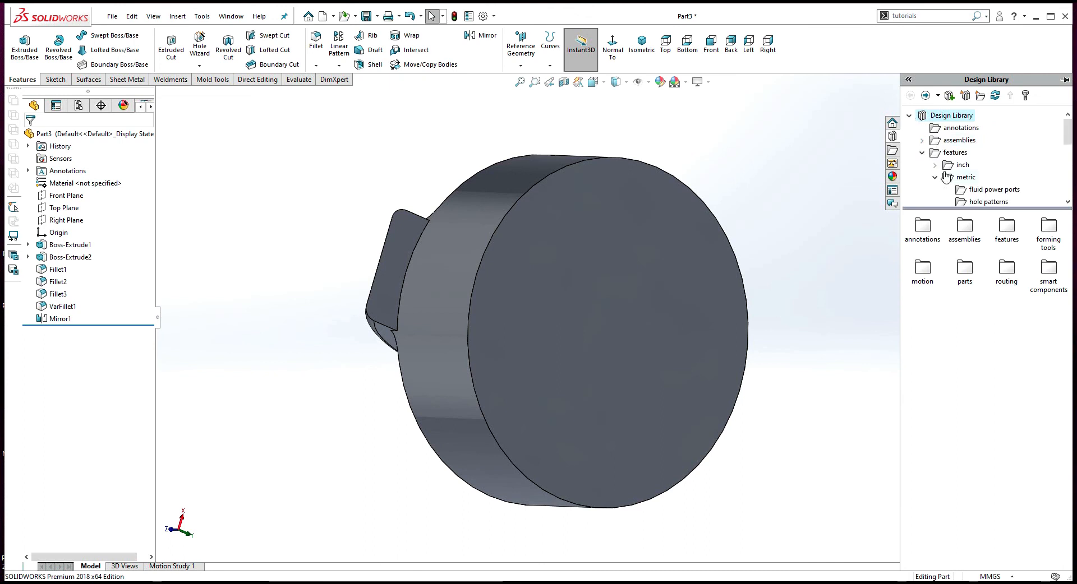
click(922, 152)
click(921, 152)
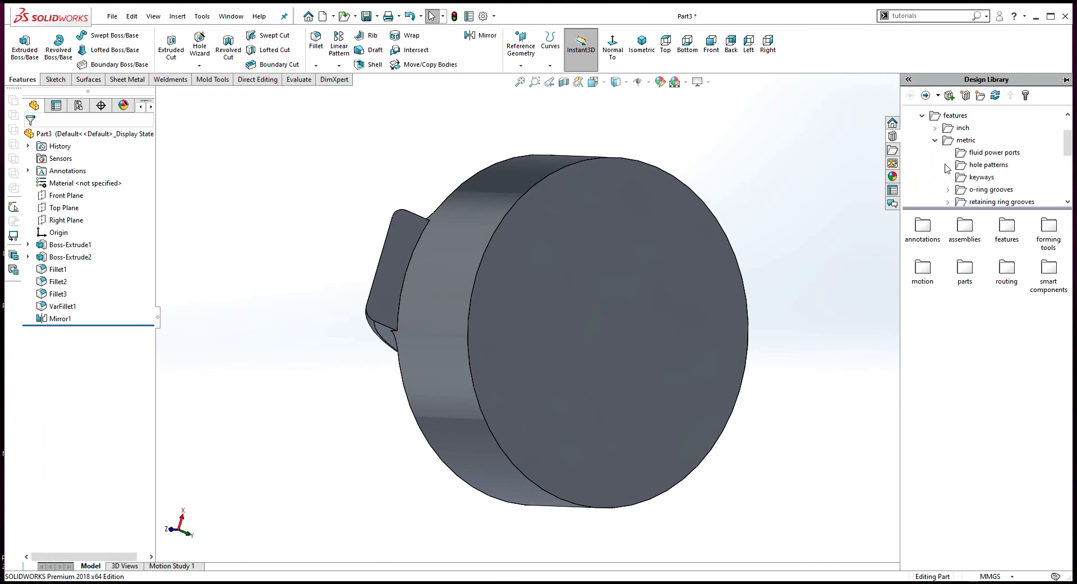
click(981, 177)
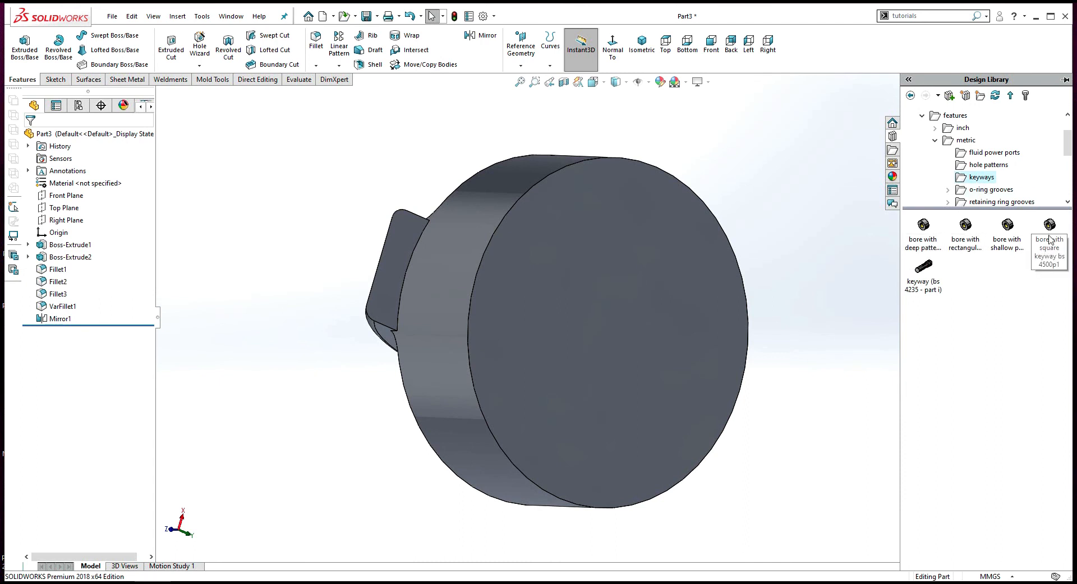
Insert the bore with square keyway bs 4500p1 on the flat circular base face, using configuration 2 X 1 Ø7 and referencing the base's circular edge.
drag(1053, 231, 671, 279)
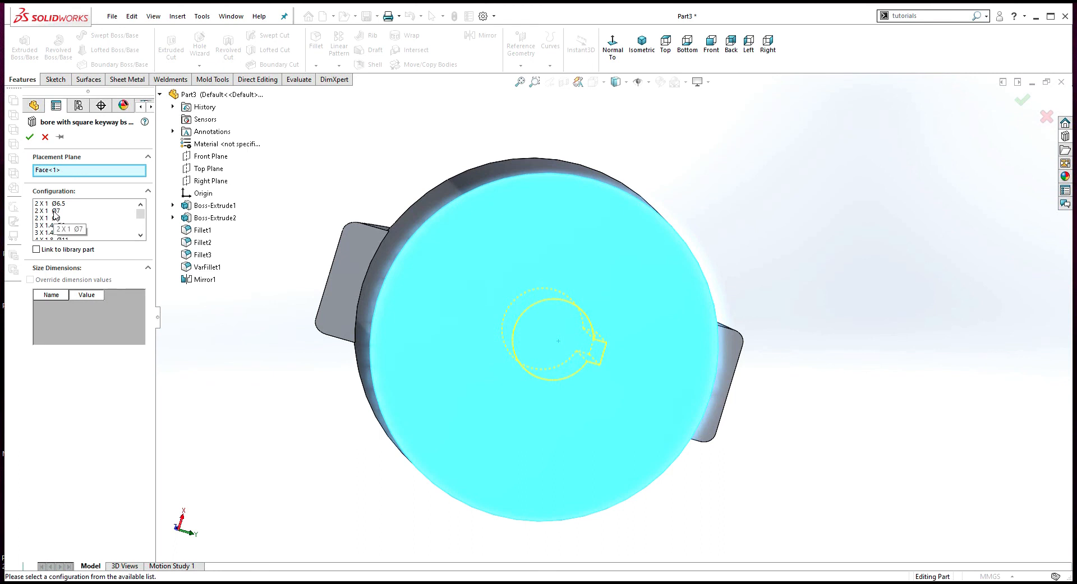
click(57, 211)
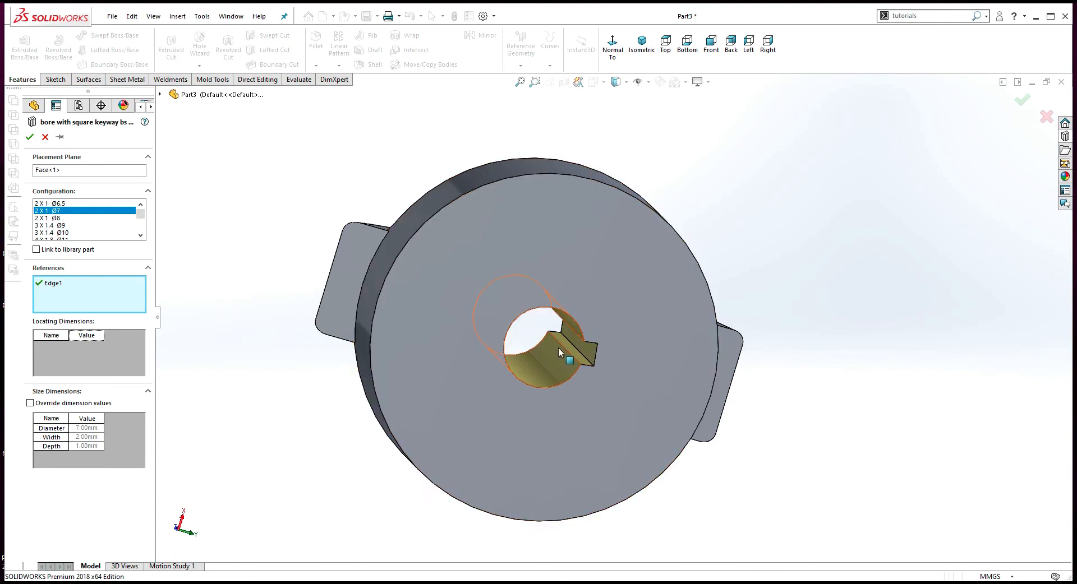
middle_drag(647, 180, 651, 393)
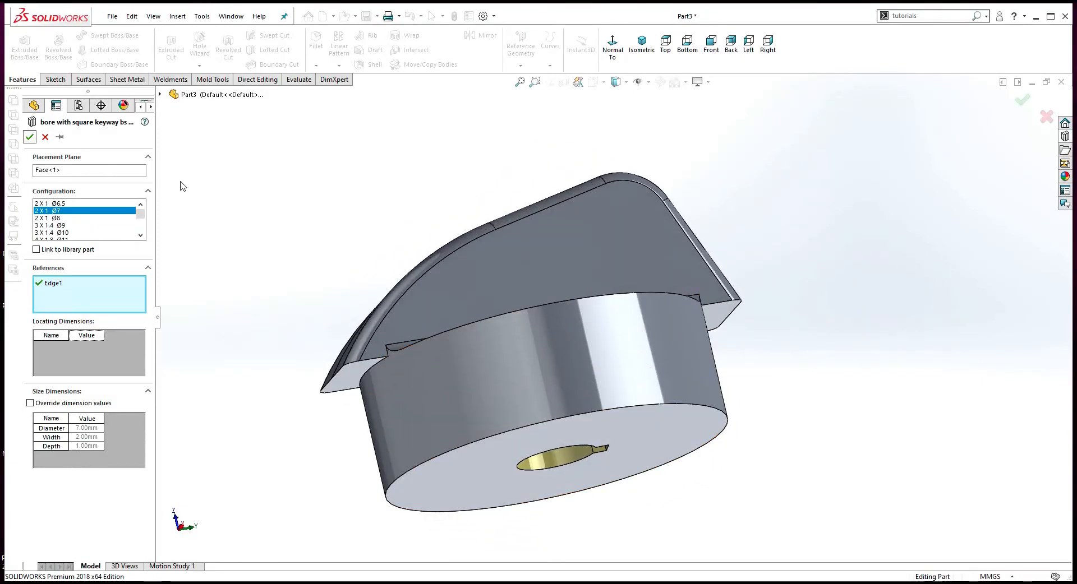
click(364, 197)
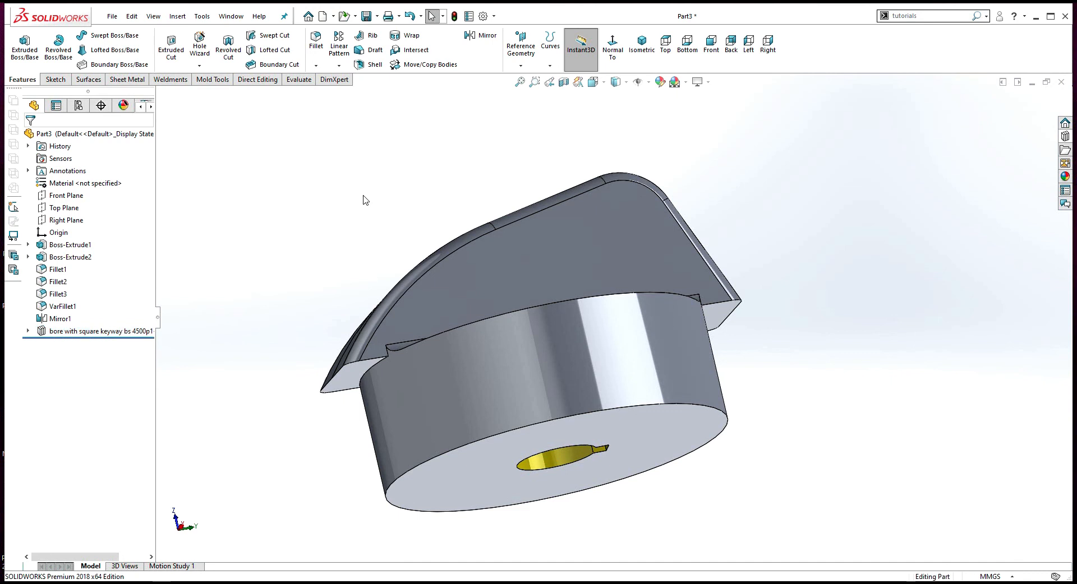
Edit the library feature's Keyway cut to a Blind end condition with a depth of 5 mm.
click(28, 331)
right_click(71, 345)
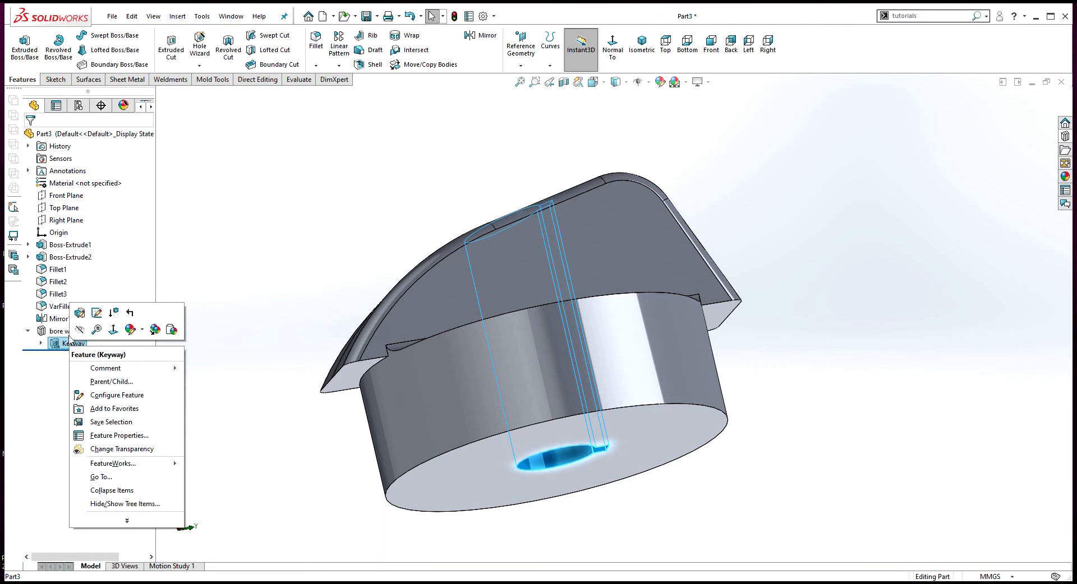
click(79, 313)
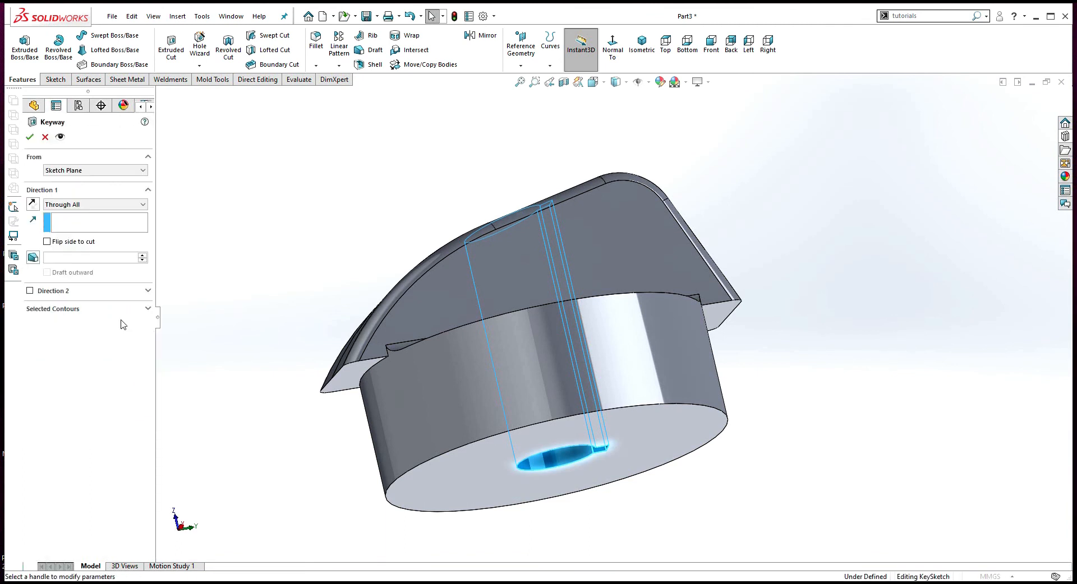
click(89, 204)
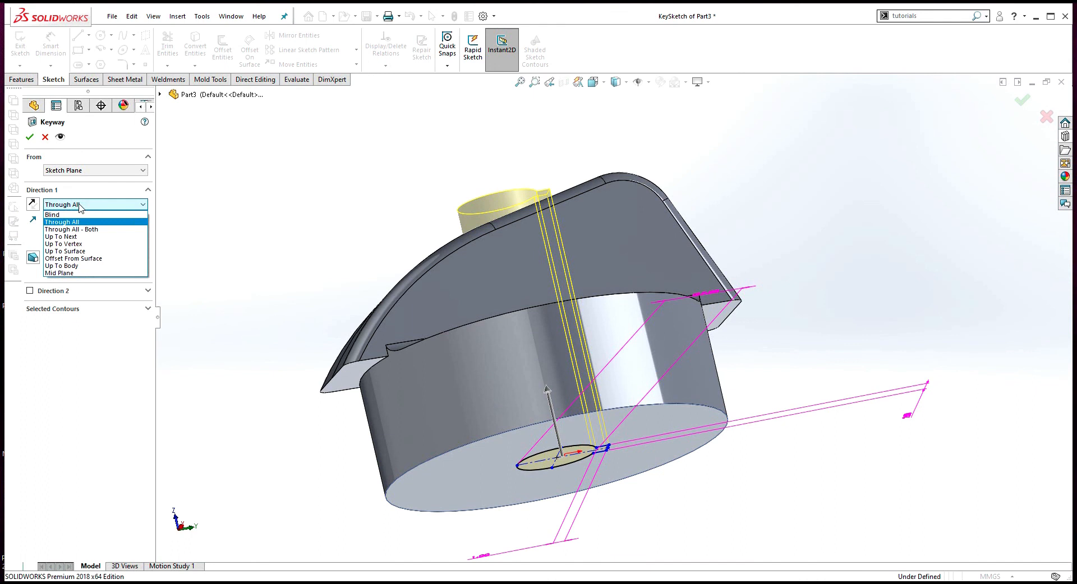
click(85, 215)
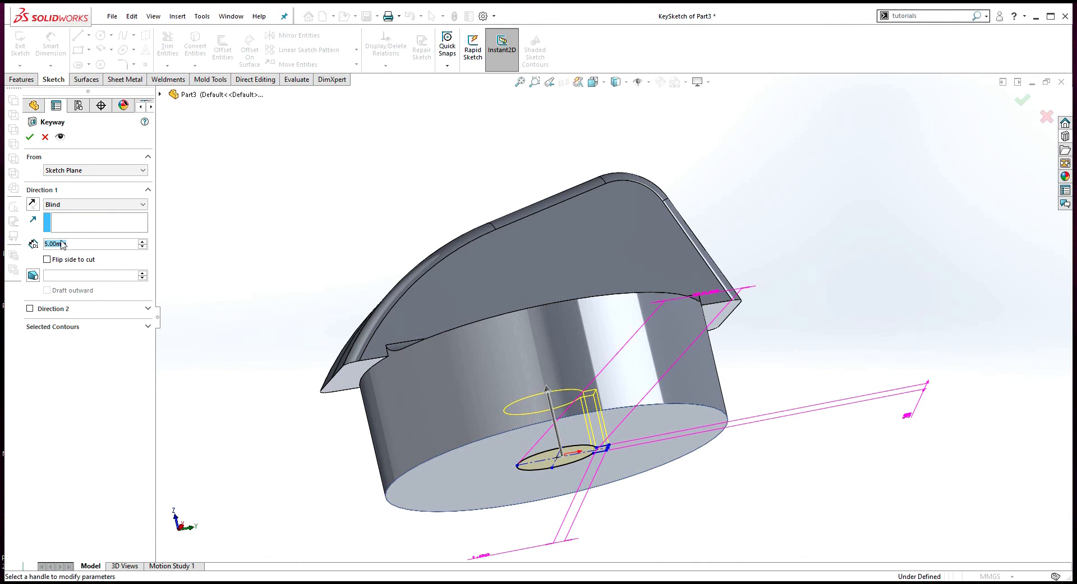
click(31, 138)
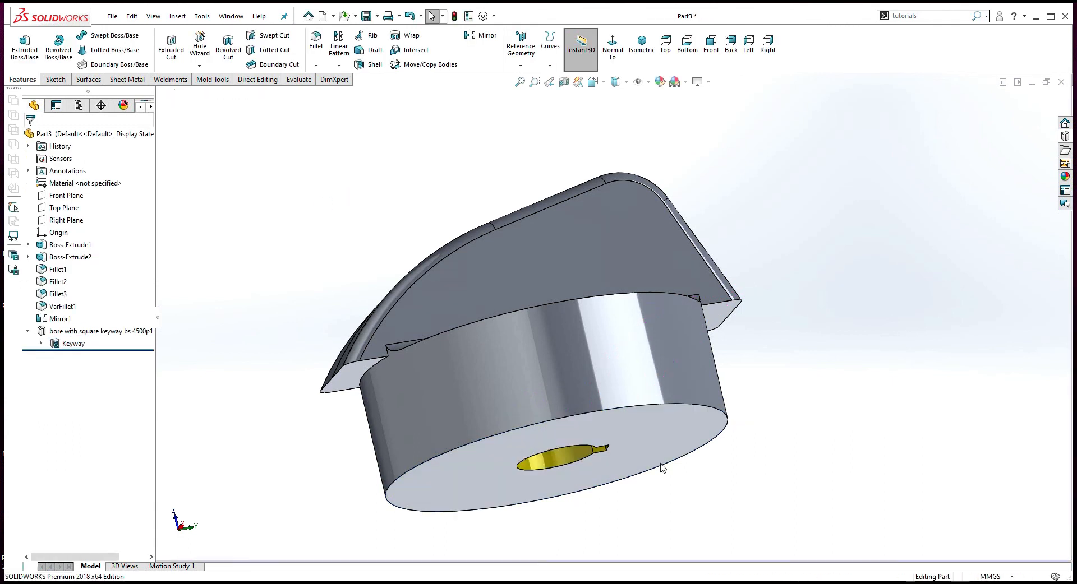
Examine the finished knob from all sides, including the bore with keyway in its base and the filleted grip.
middle_drag(661, 466, 677, 291)
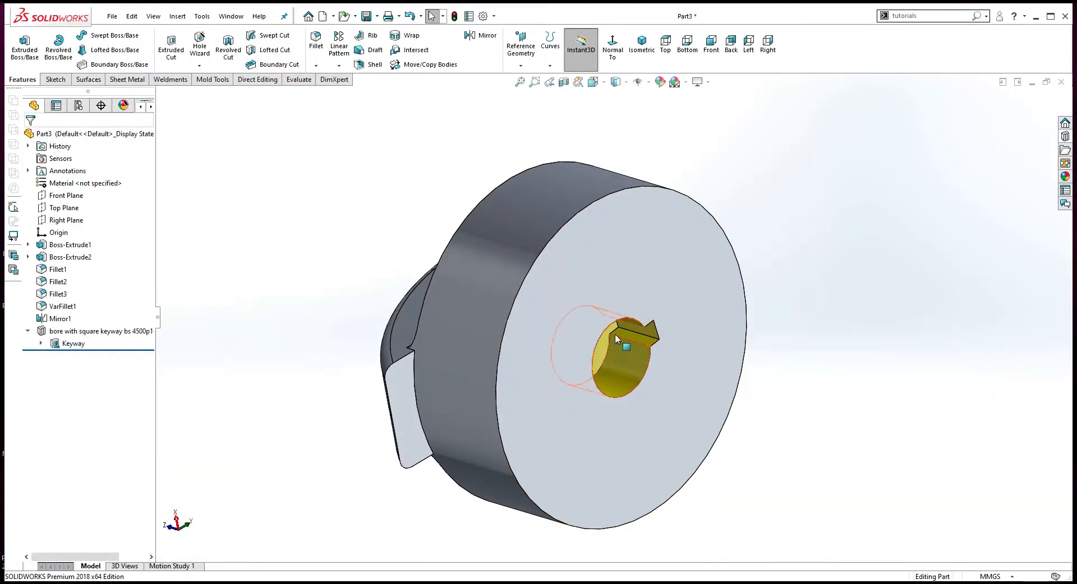
middle_drag(621, 310, 483, 312)
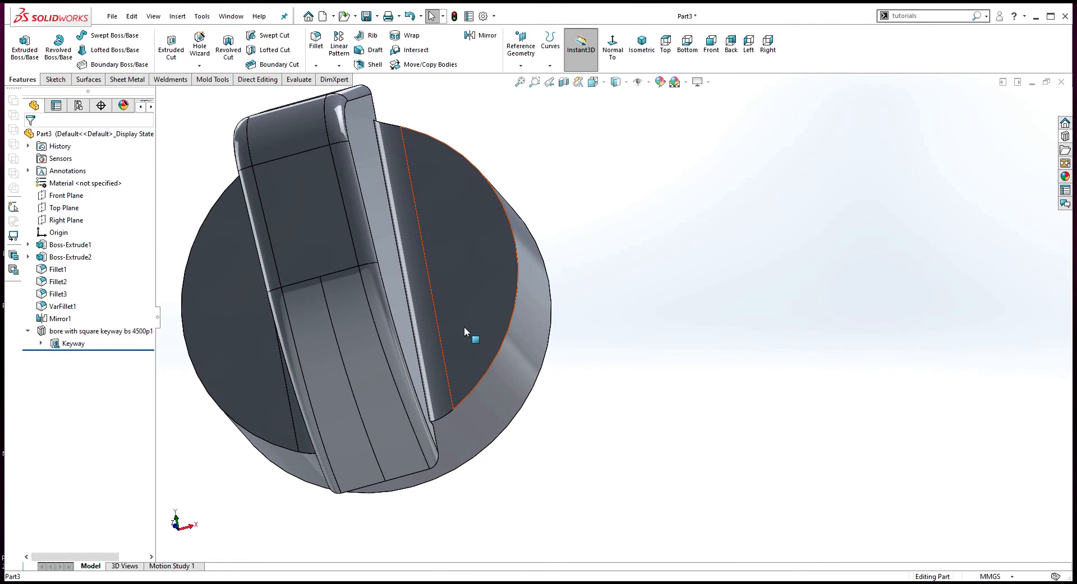
scroll(431, 355, up, 3)
middle_drag(429, 354, 421, 326)
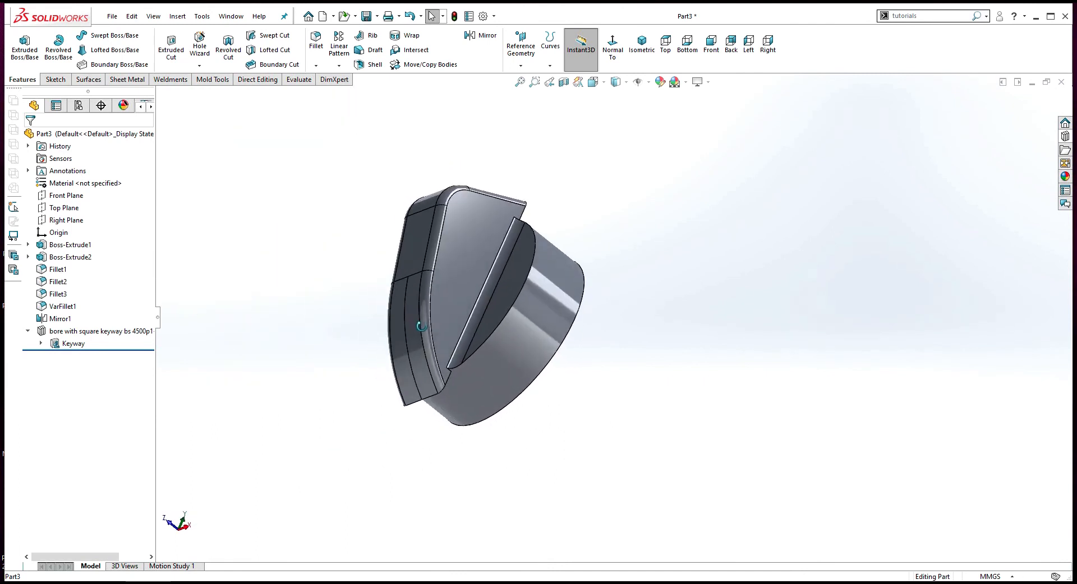
middle_drag(615, 337, 506, 303)
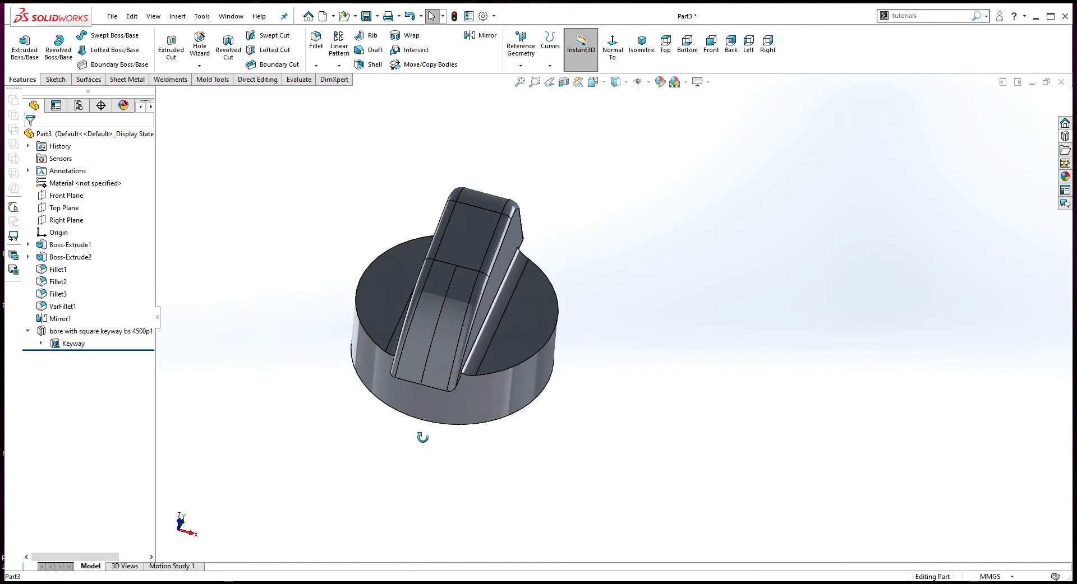
middle_drag(422, 437, 248, 352)
middle_drag(480, 315, 305, 363)
middle_drag(734, 356, 624, 378)
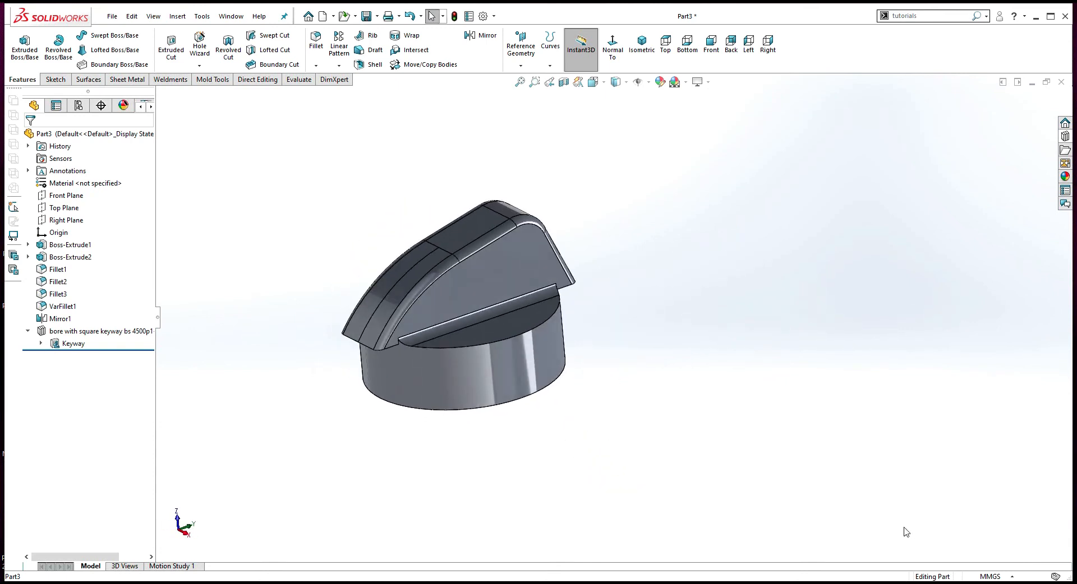
click(941, 583)
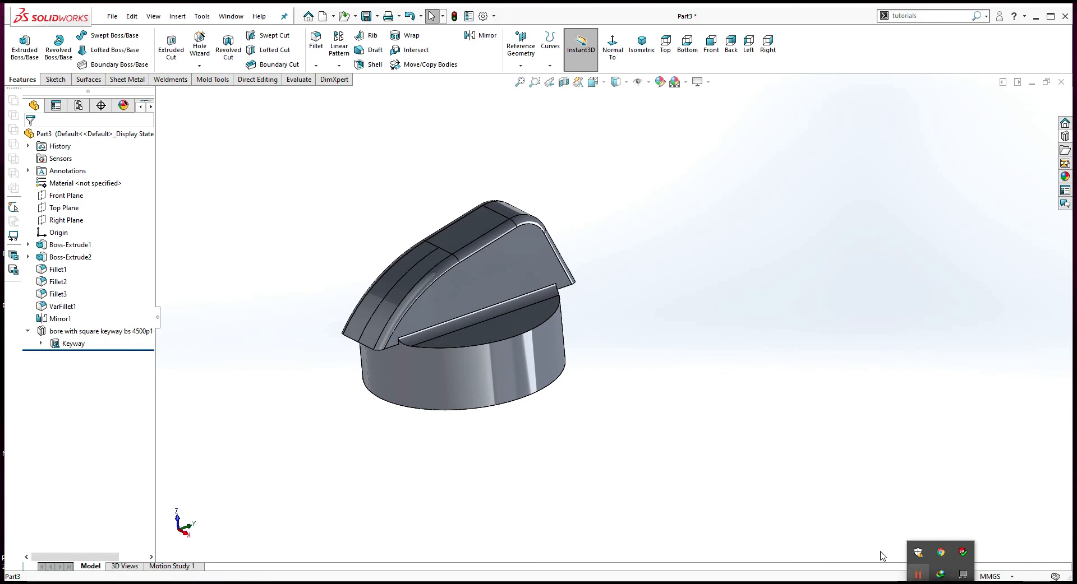